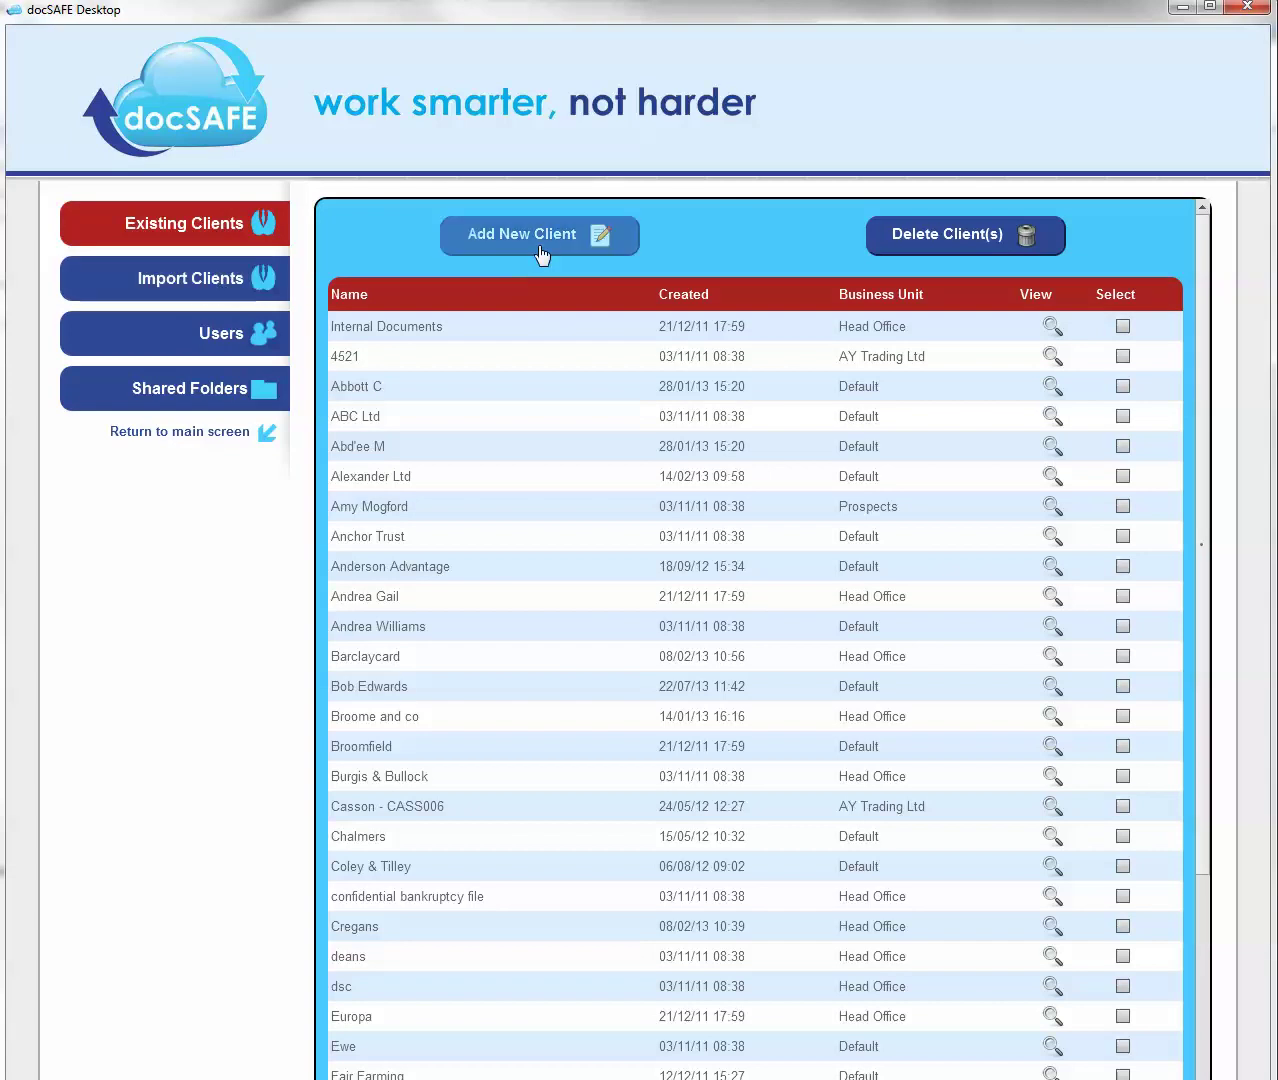
- Create client Davies Roofing Ltd in the Default business unit and confirm the save
left_click(544, 238)
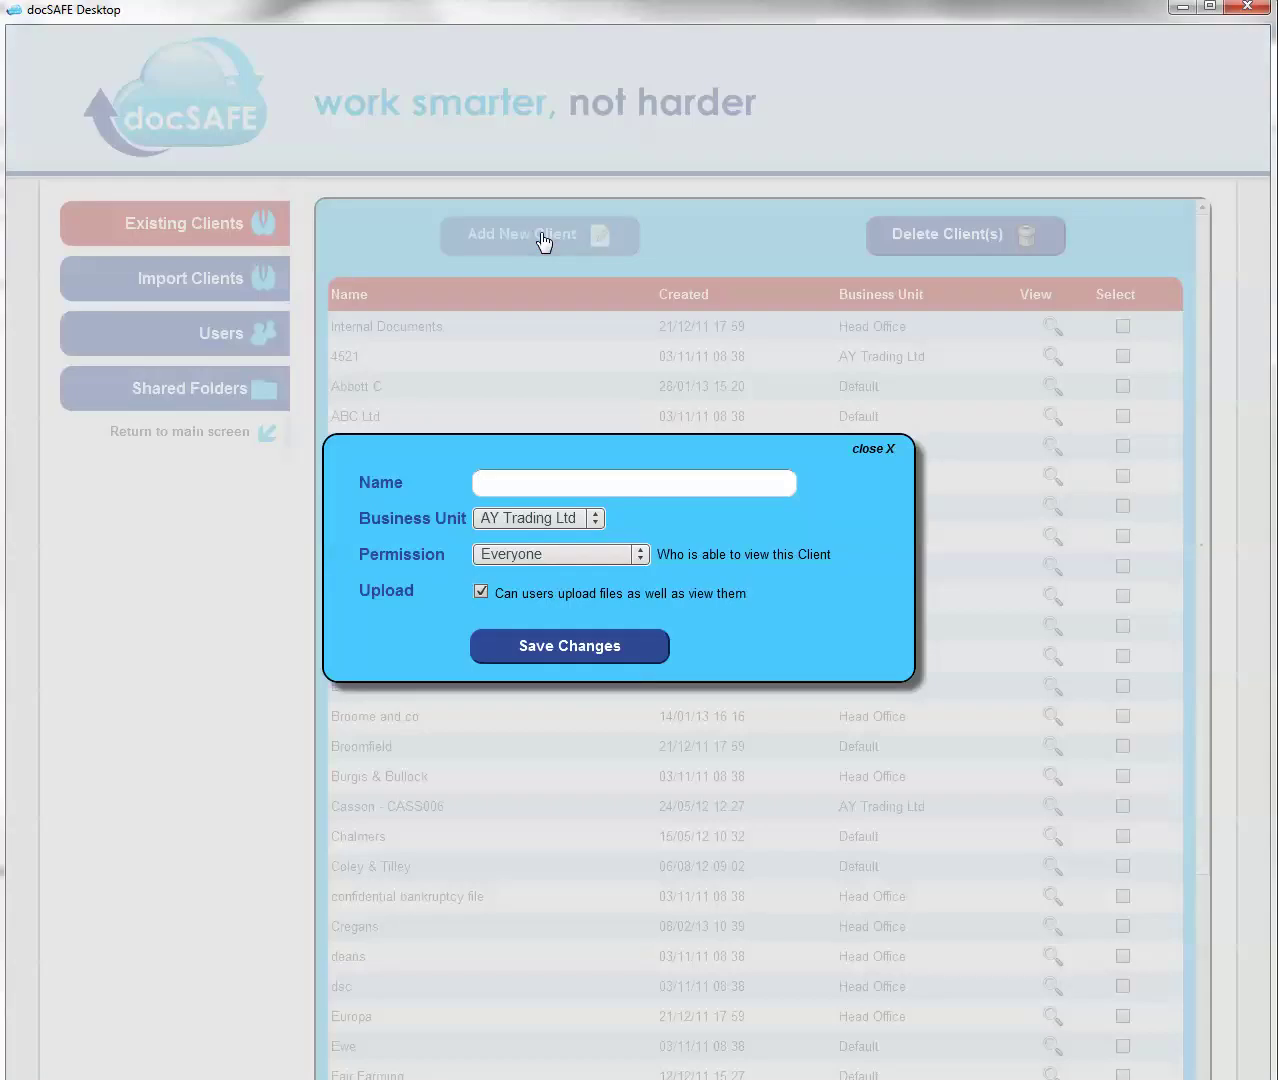
type("Davies Roofing Ltd")
left_click(592, 522)
left_click(547, 595)
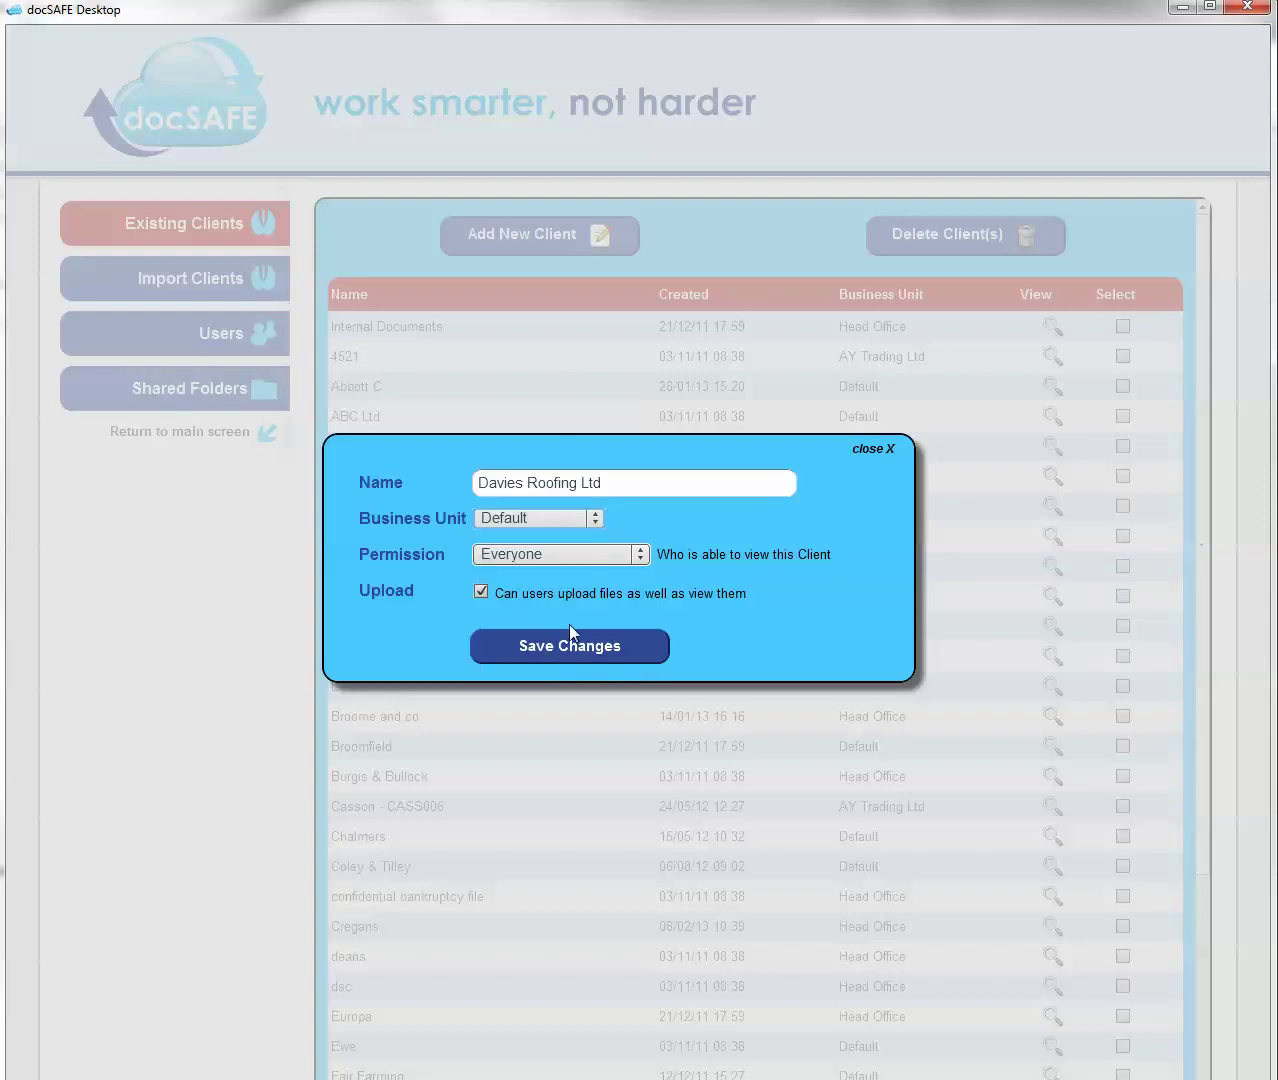
left_click(571, 658)
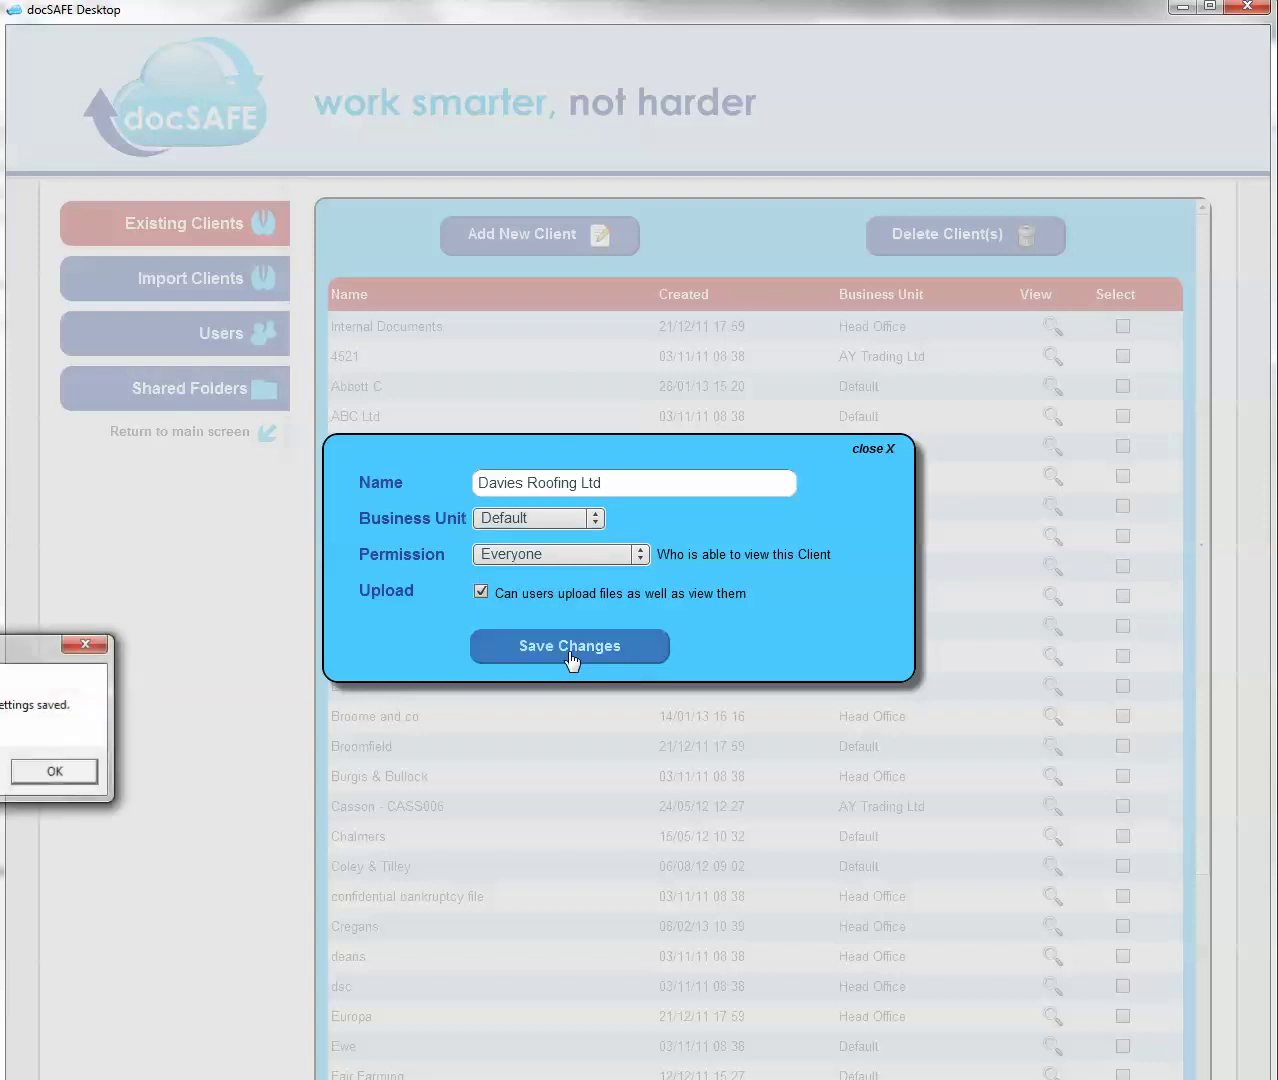
left_click(74, 776)
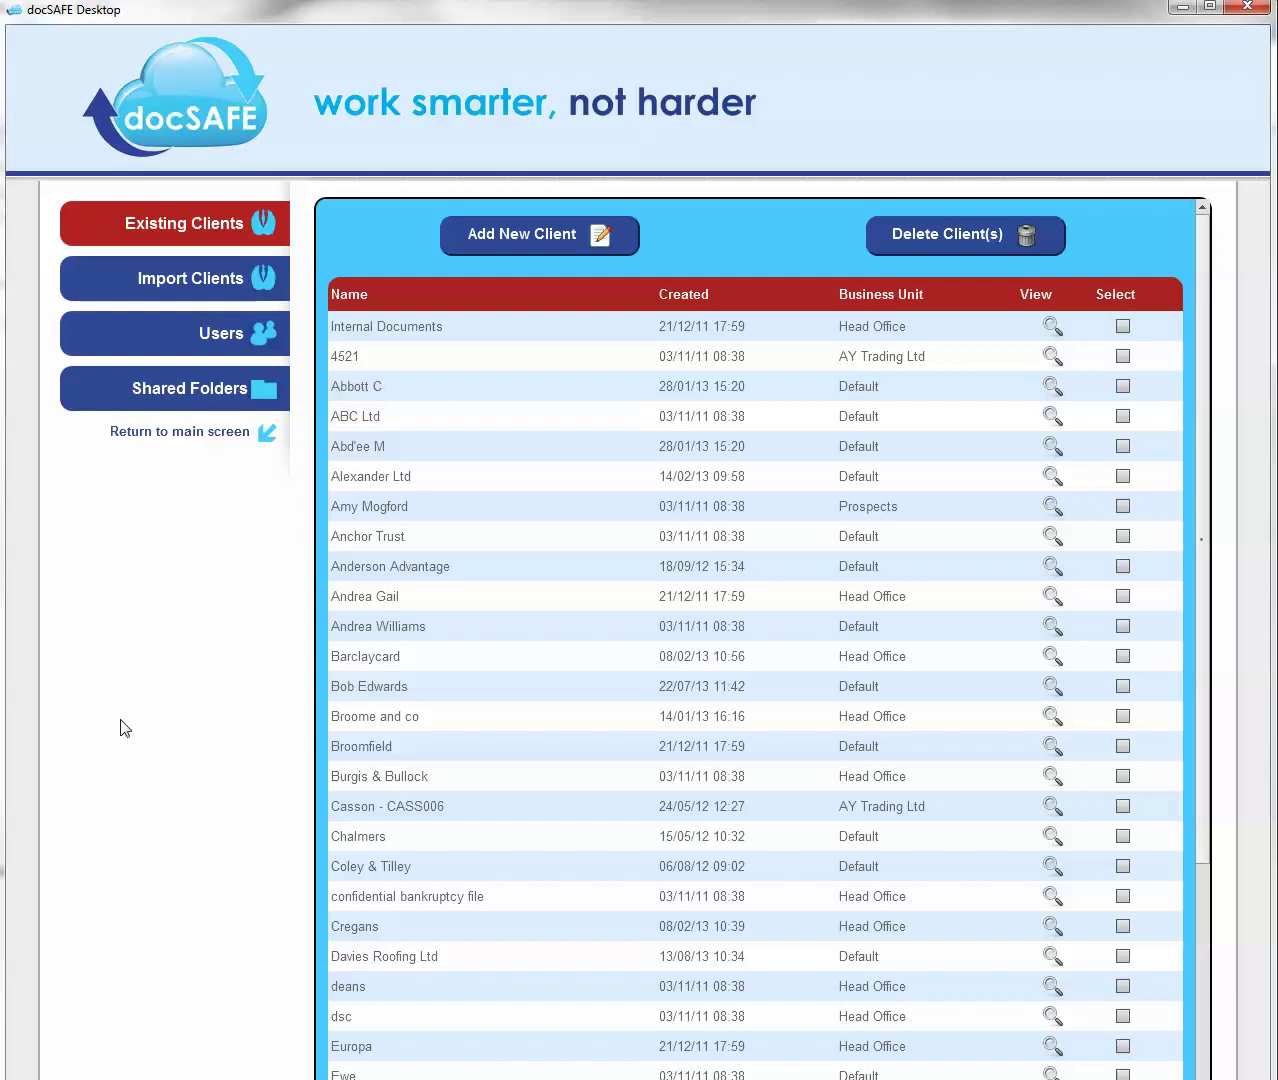
- From the main screen, quick-search clients for 'davies' to open Davies Roofing Ltd
left_click(228, 434)
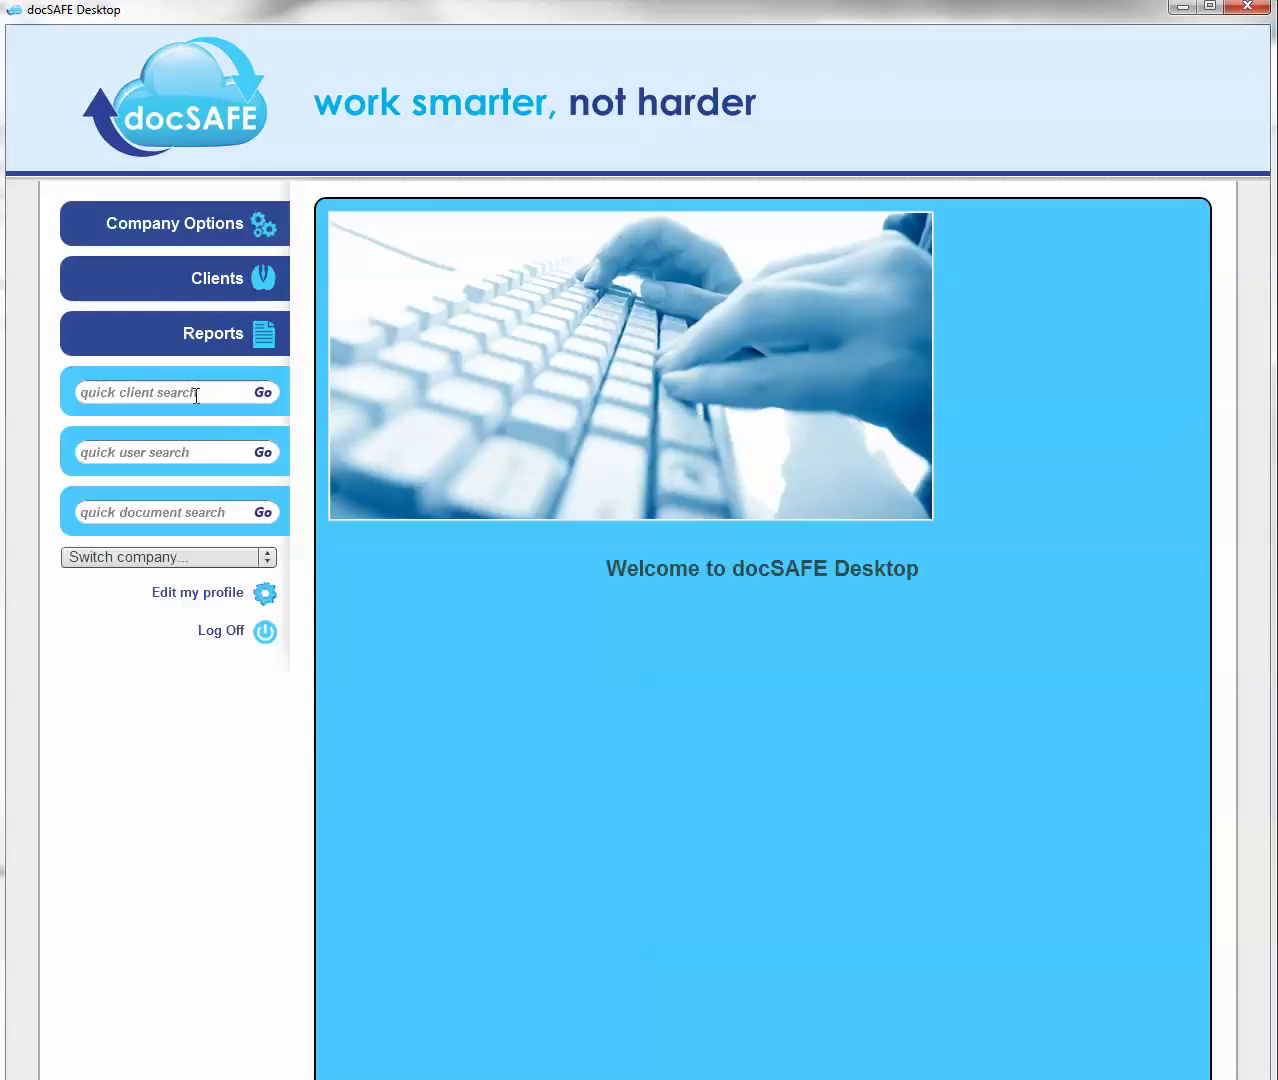
left_click(196, 395)
type("davies")
key("Return")
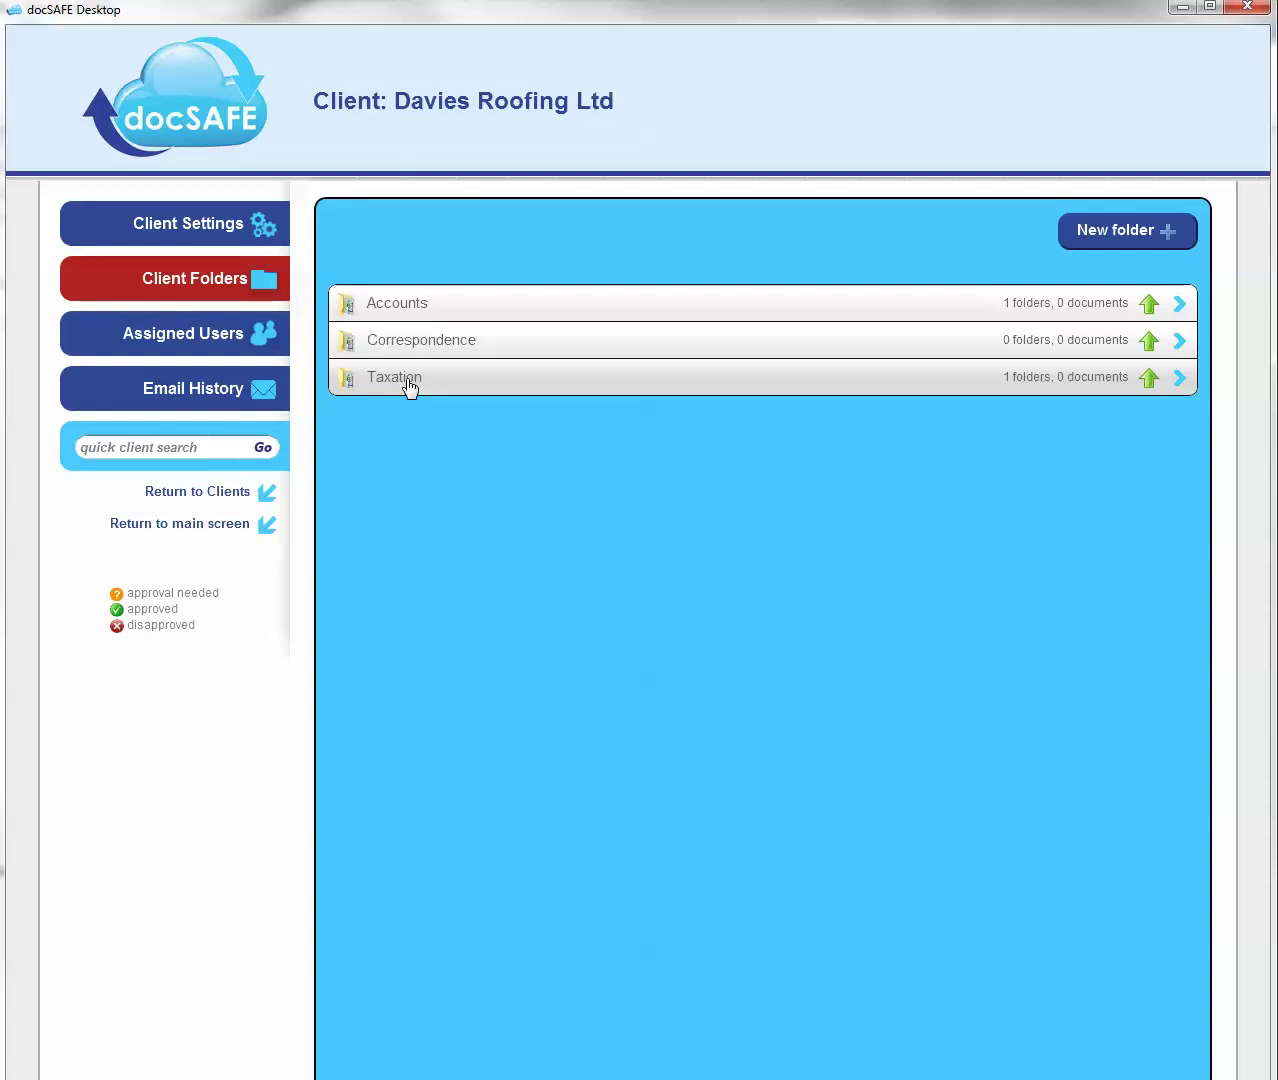
- Begin assigning a new user and change the e-mail address to the roofing company domain
left_click(197, 346)
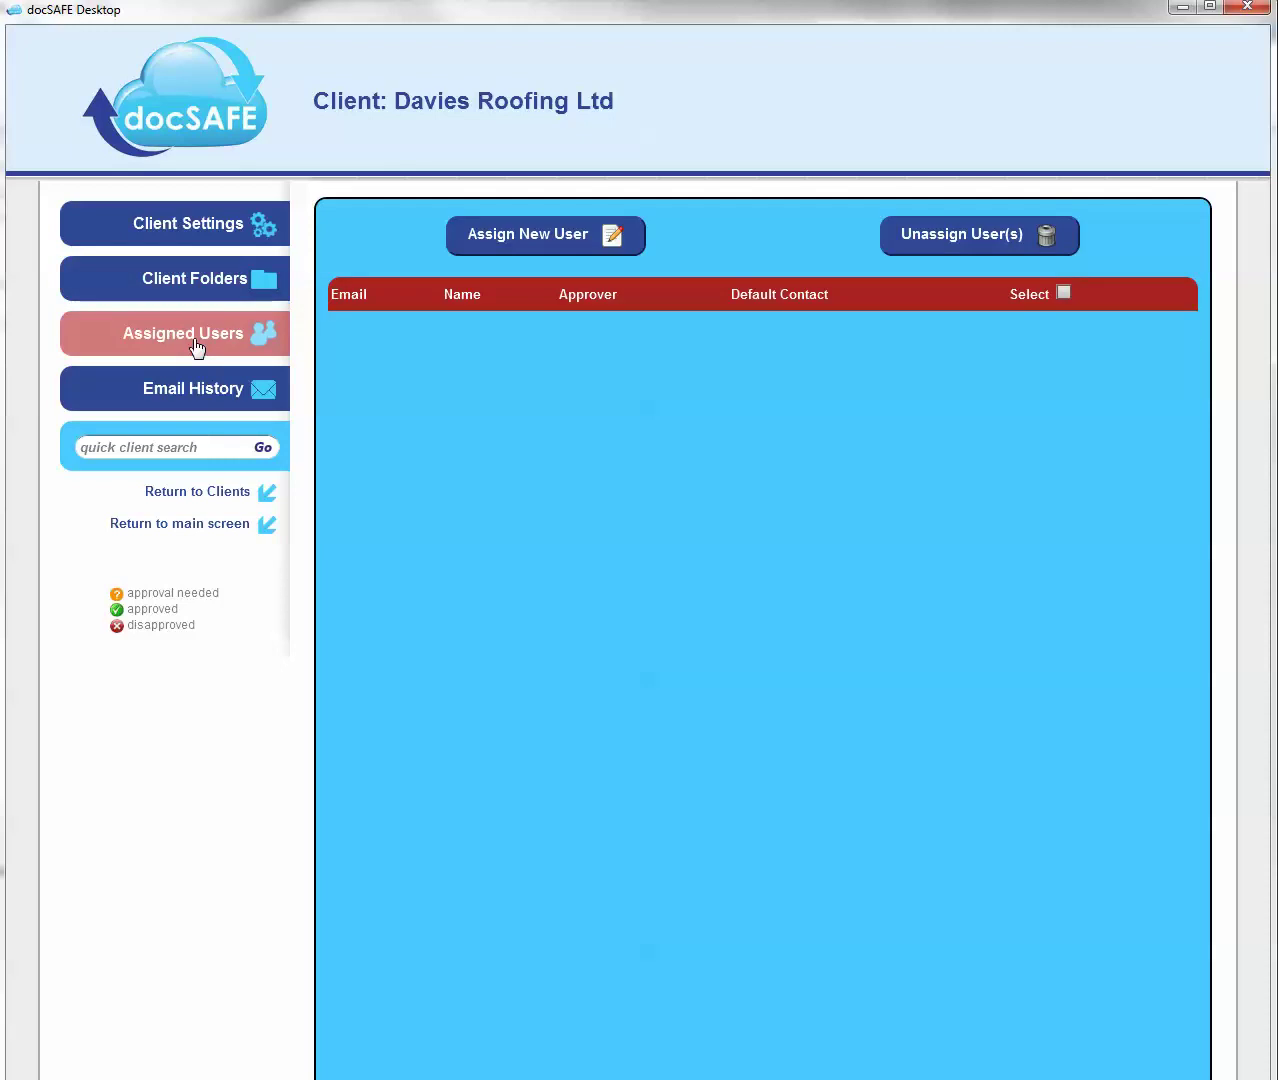
left_click(557, 240)
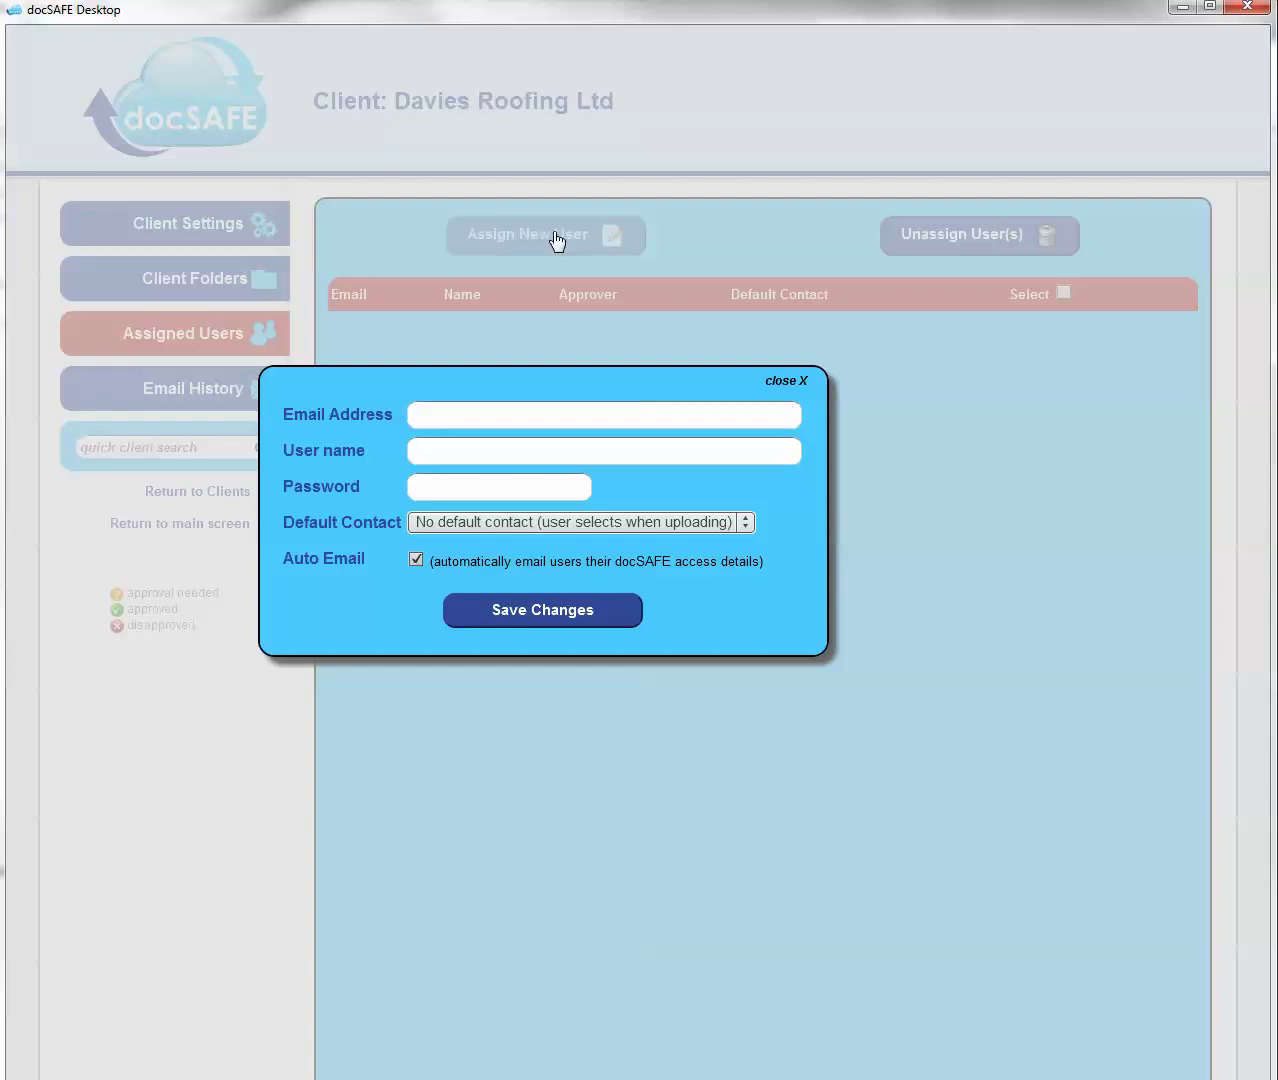
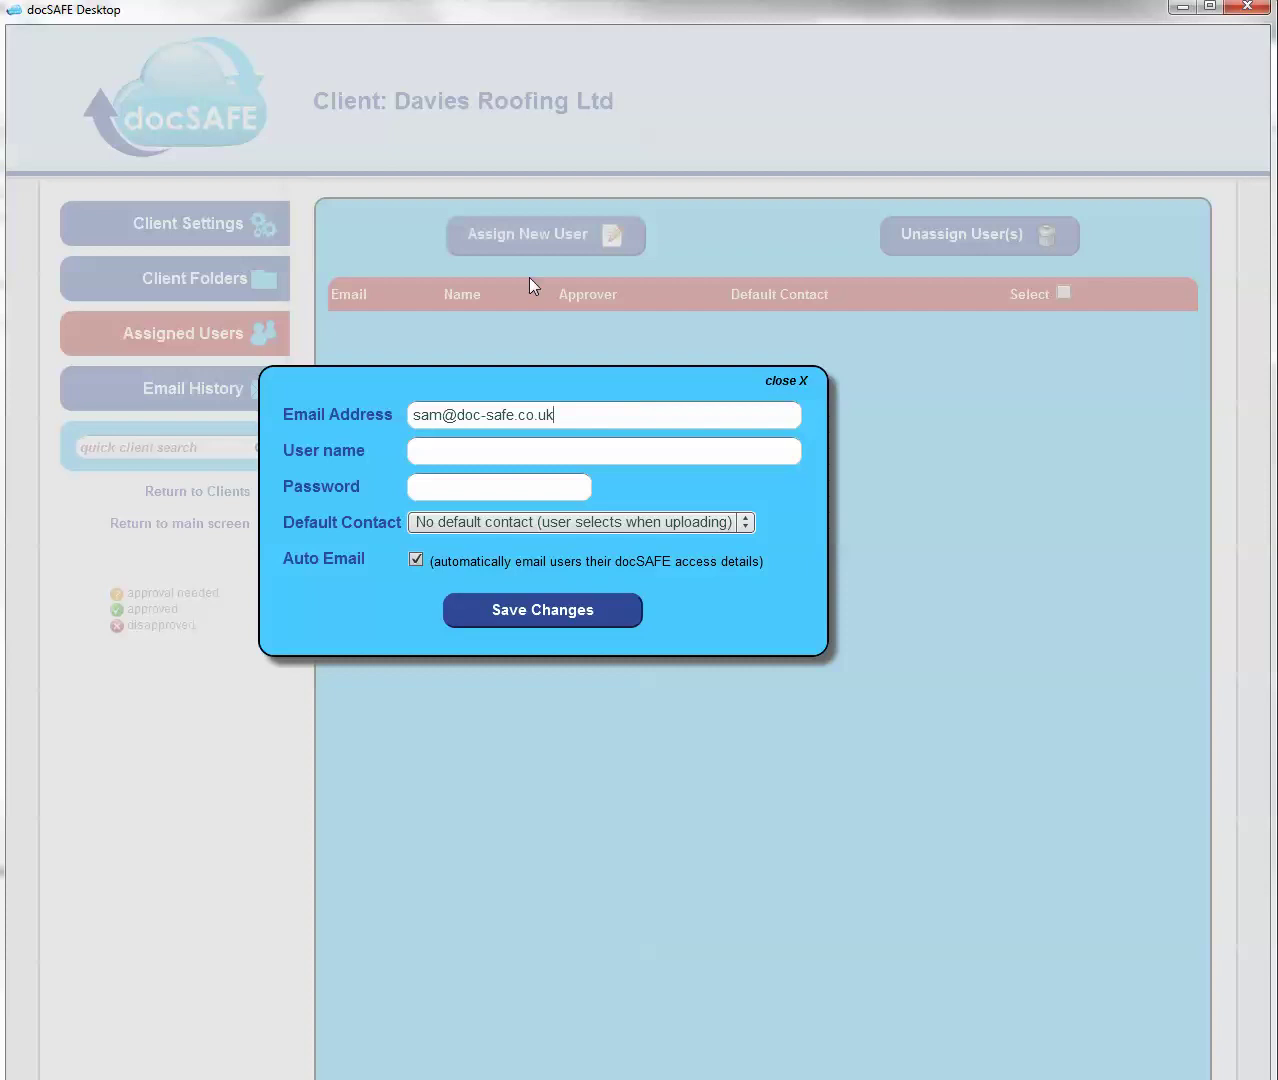
left_click(493, 448)
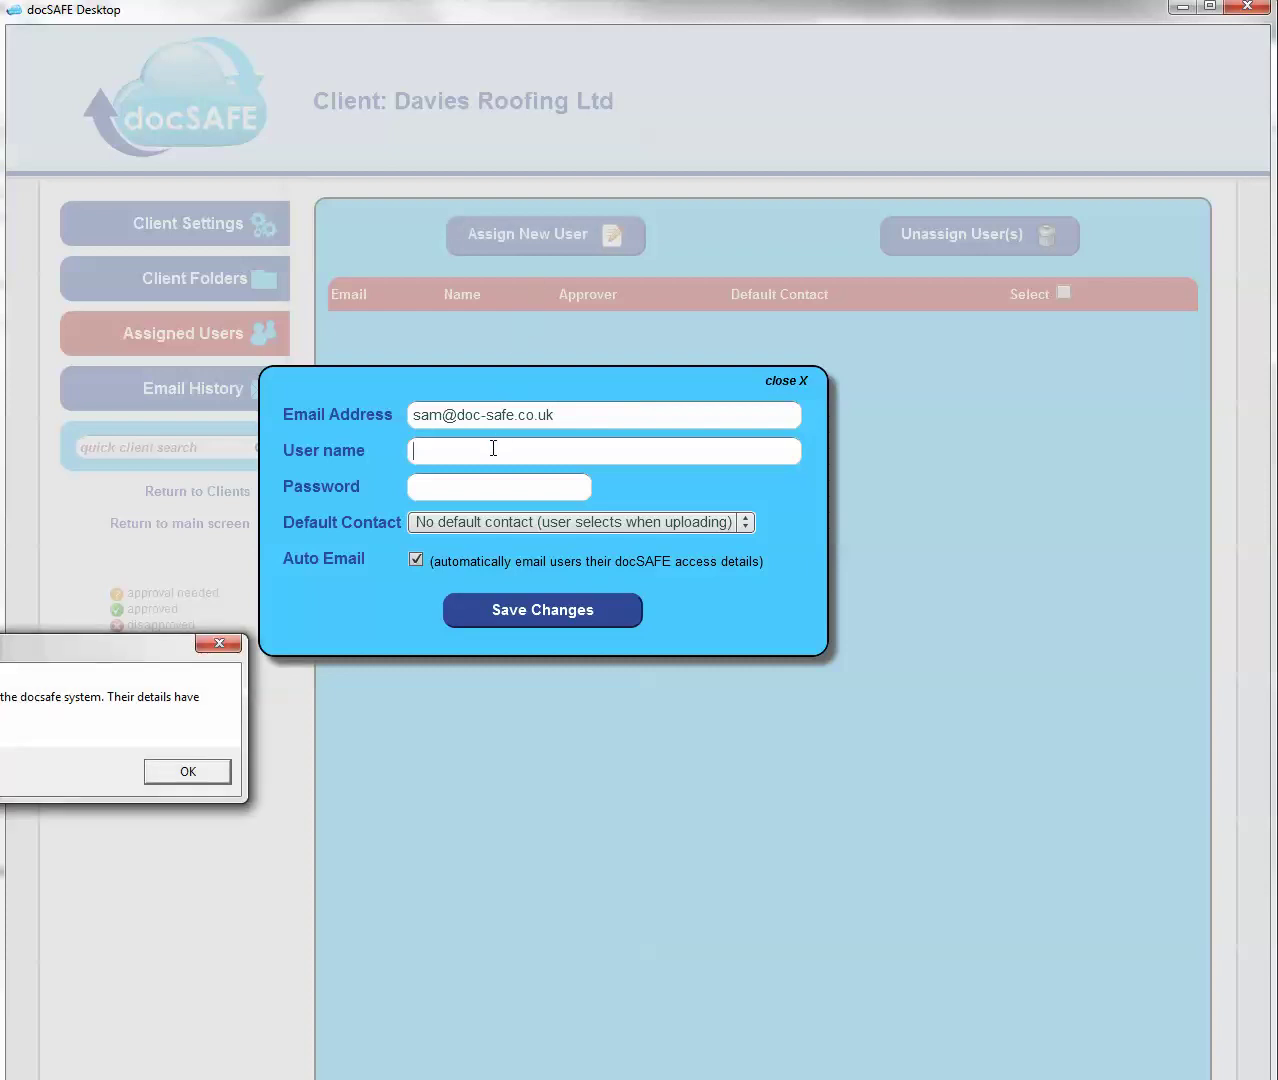
left_click(204, 776)
left_click(590, 416)
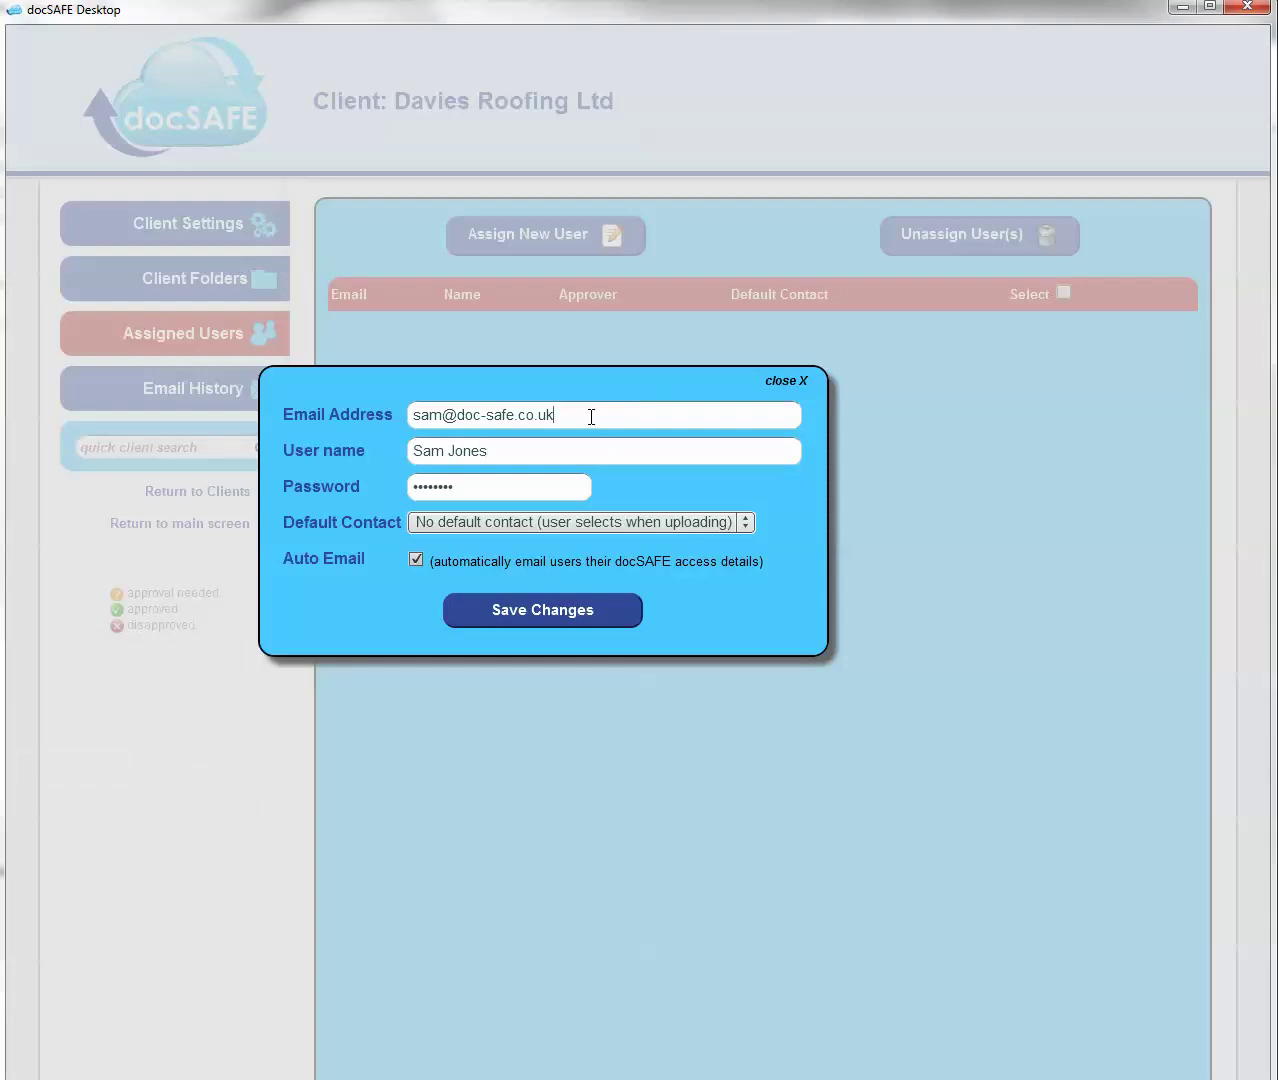
key("BackSpace")
key("BackSpace")
key("BackSpace")
key("BackSpace")
key("BackSpace")
key("BackSpace")
key("BackSpace")
key("BackSpace")
key("BackSpace")
key("BackSpace")
- Correct the user's full name, set a new password, turn off Auto Email, and save
key("BackSpace")
key("BackSpace")
key("BackSpace")
key("BackSpace")
type("daviesroofing.co.uk")
left_click(571, 452)
key("BackSpace")
key("BackSpace")
key("BackSpace")
key("BackSpace")
key("BackSpace")
type("Davies")
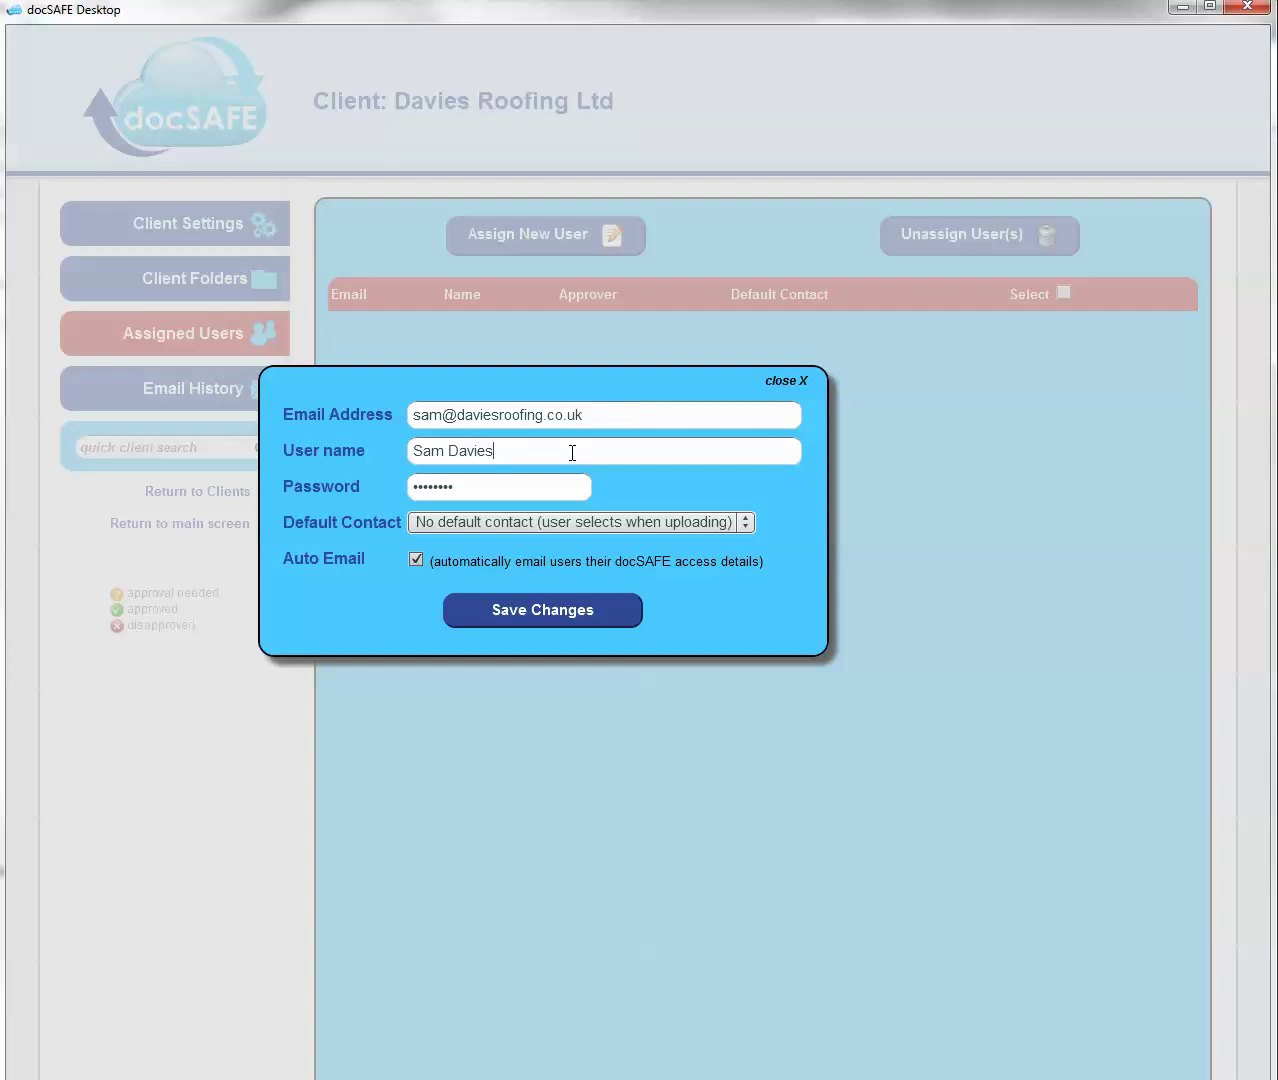
left_click(489, 497)
key("BackSpace")
key("BackSpace")
key("BackSpace")
key("BackSpace")
key("BackSpace")
key("BackSpace")
key("BackSpace")
key("BackSpace")
type("••••••")
left_click(416, 560)
left_click(580, 621)
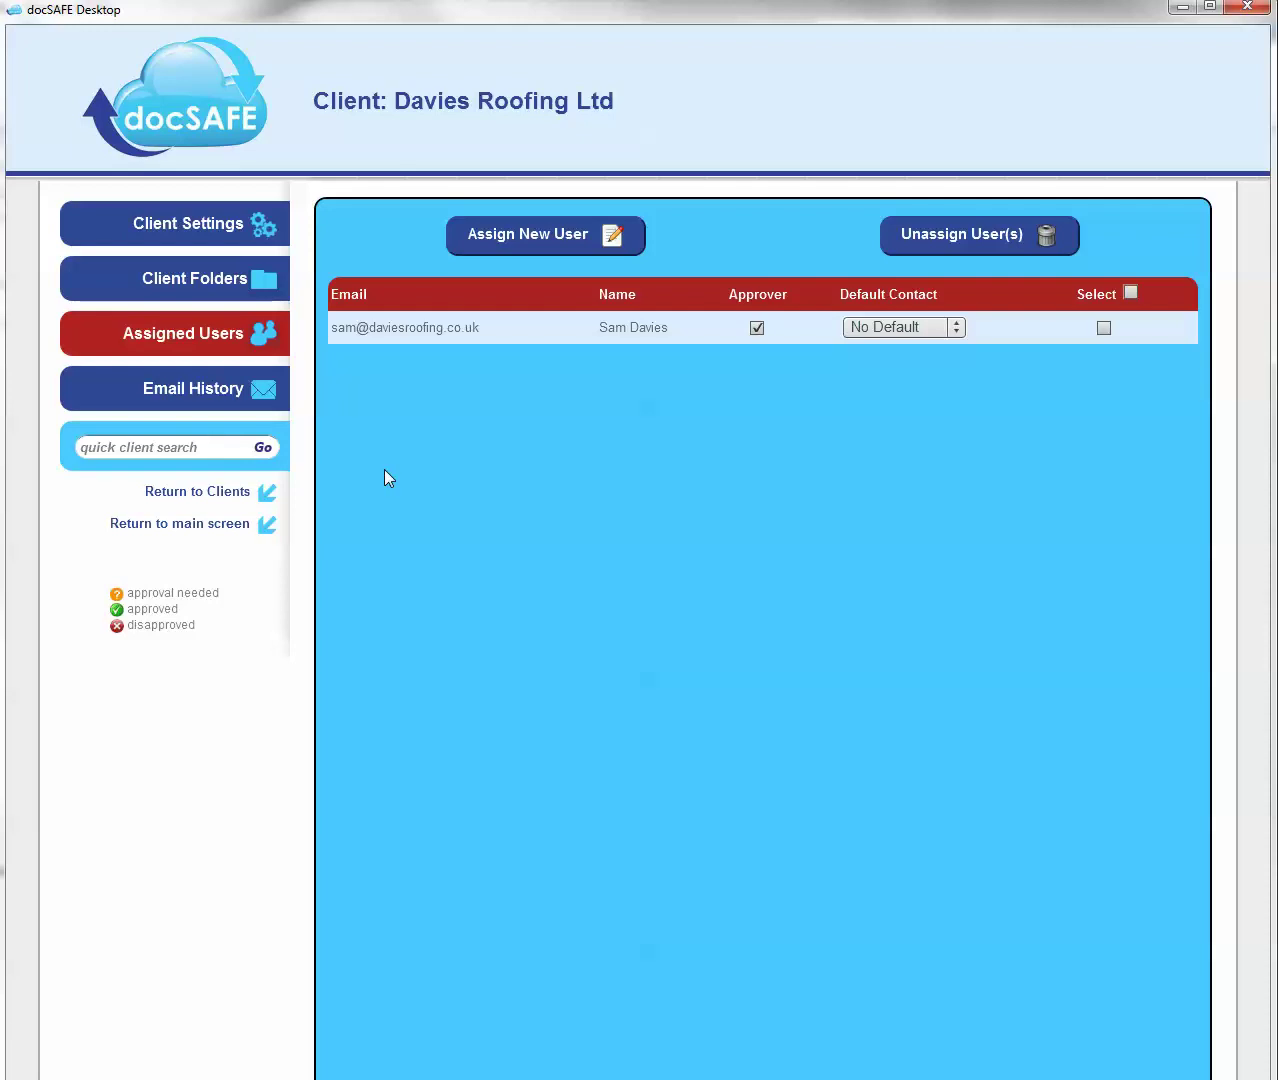
- Add a client named for the contact, surname first, under Default, fixing capitalisation, and save
left_click(137, 524)
left_click(215, 280)
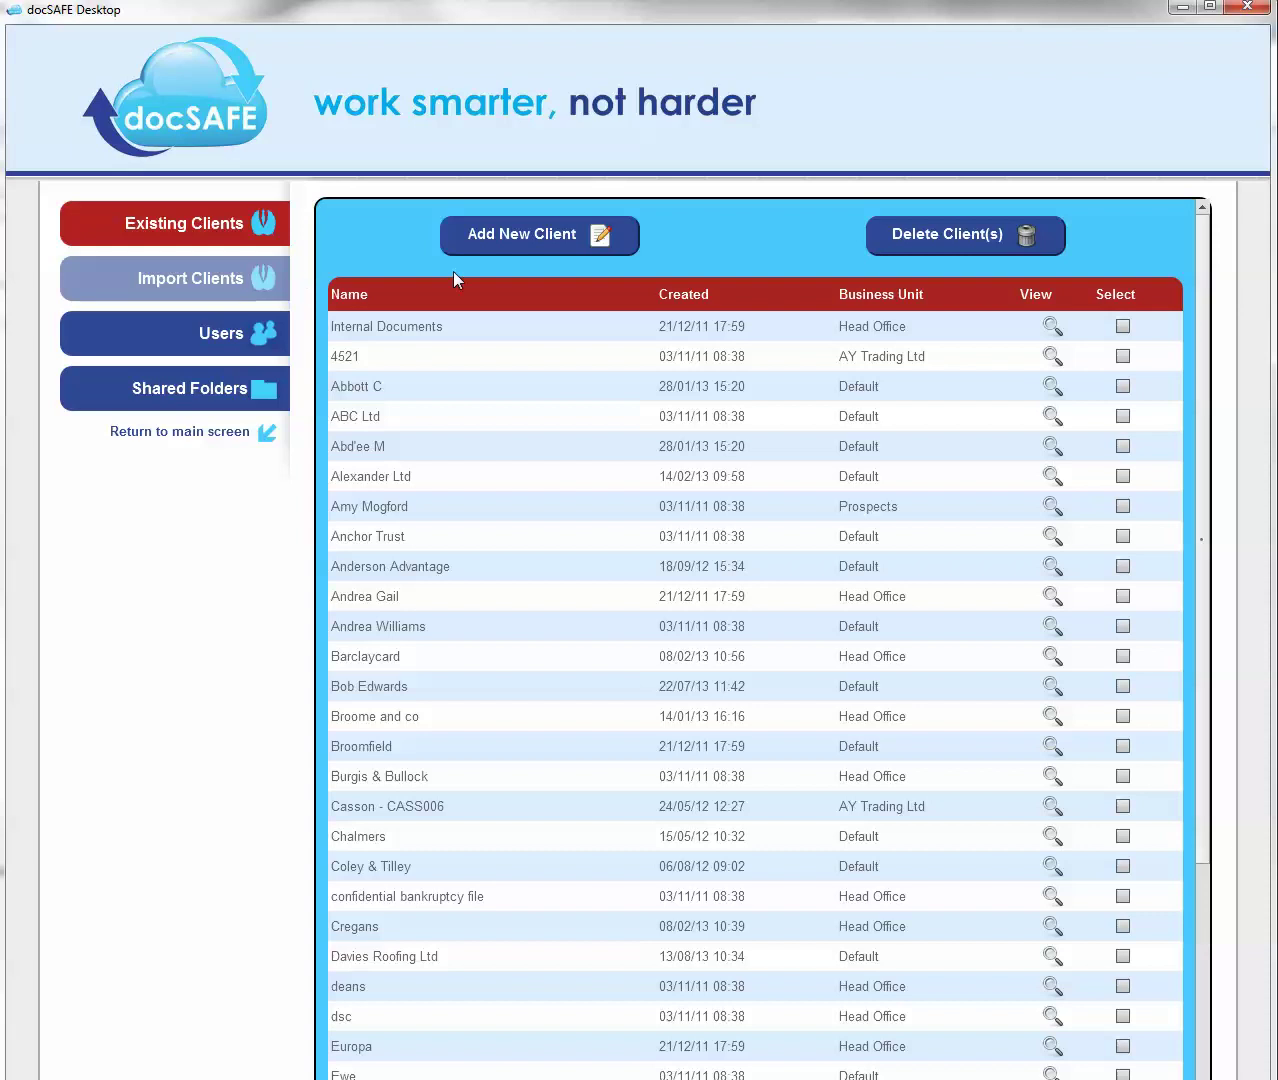
left_click(507, 237)
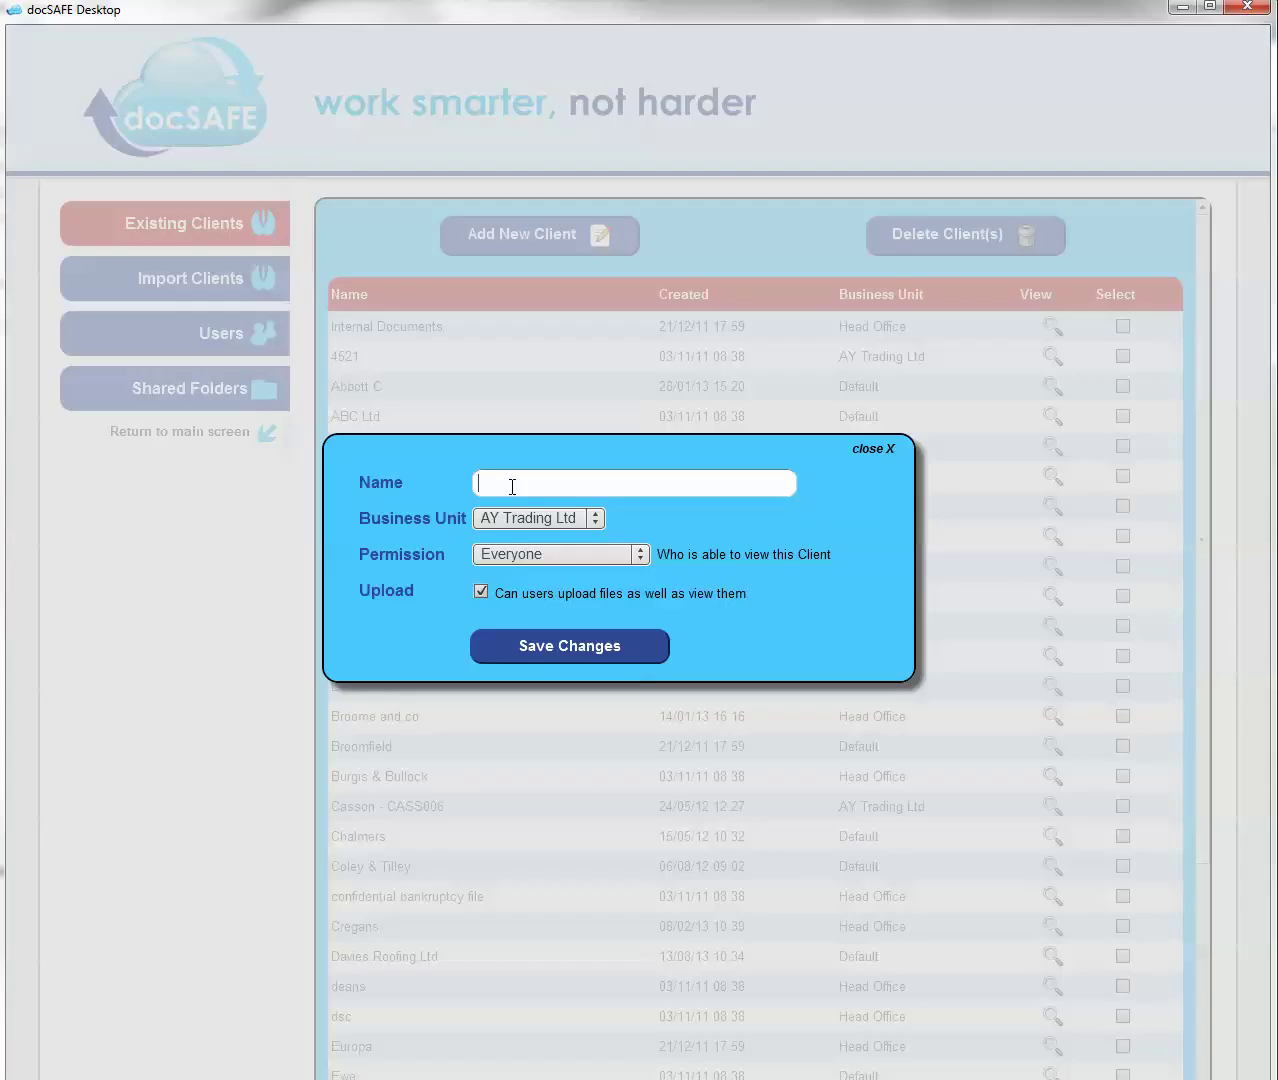
left_click(594, 518)
left_click(547, 595)
left_click(570, 652)
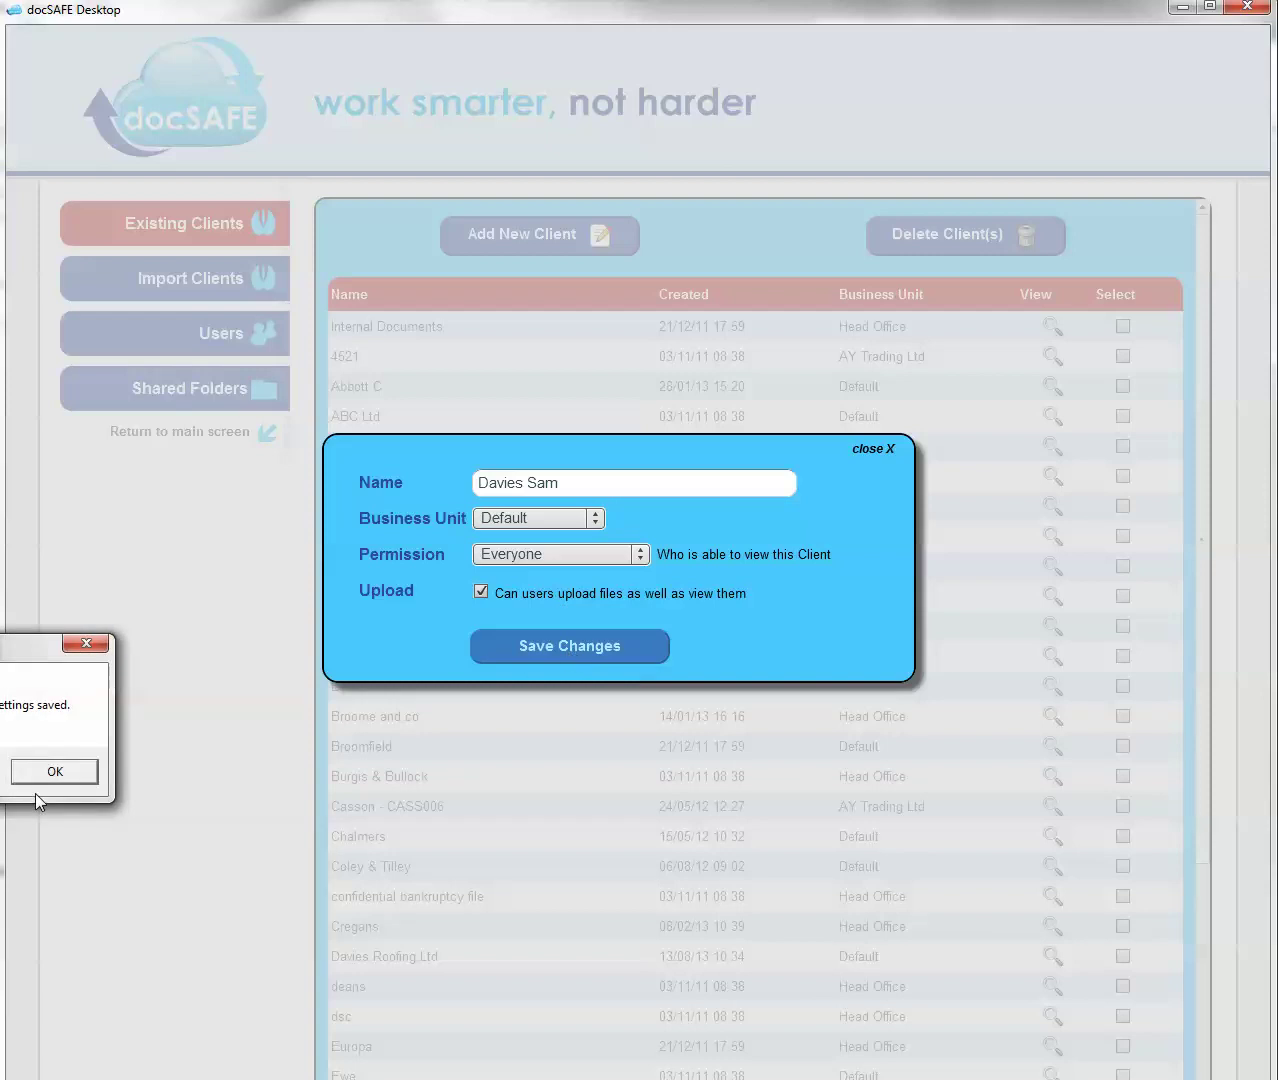
left_click(55, 768)
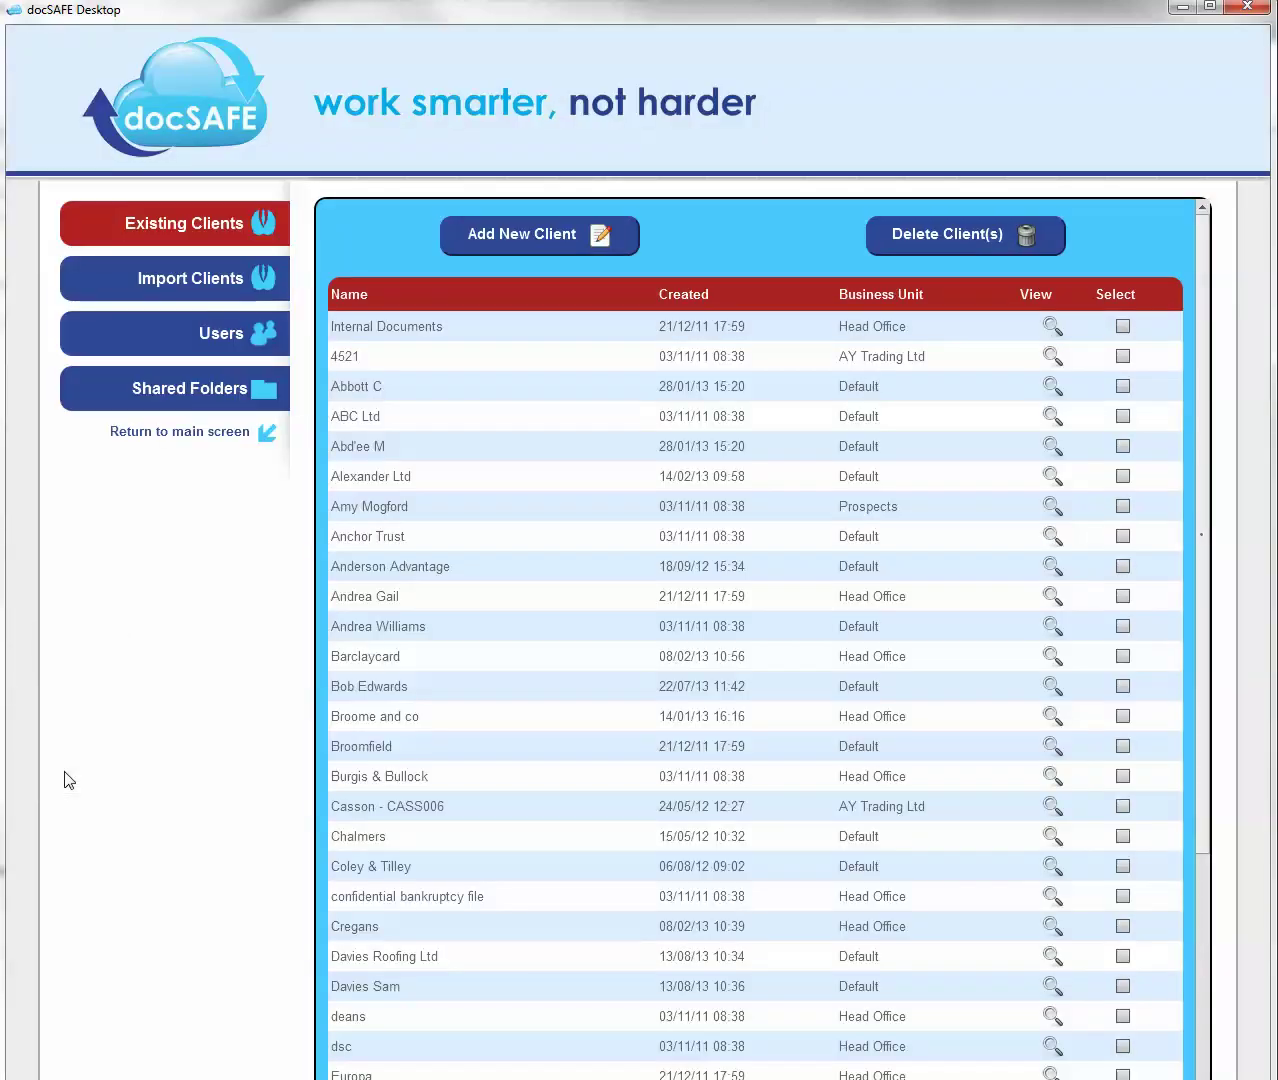
- Quick-search clients for 'davies' and open the second matching client
left_click(214, 432)
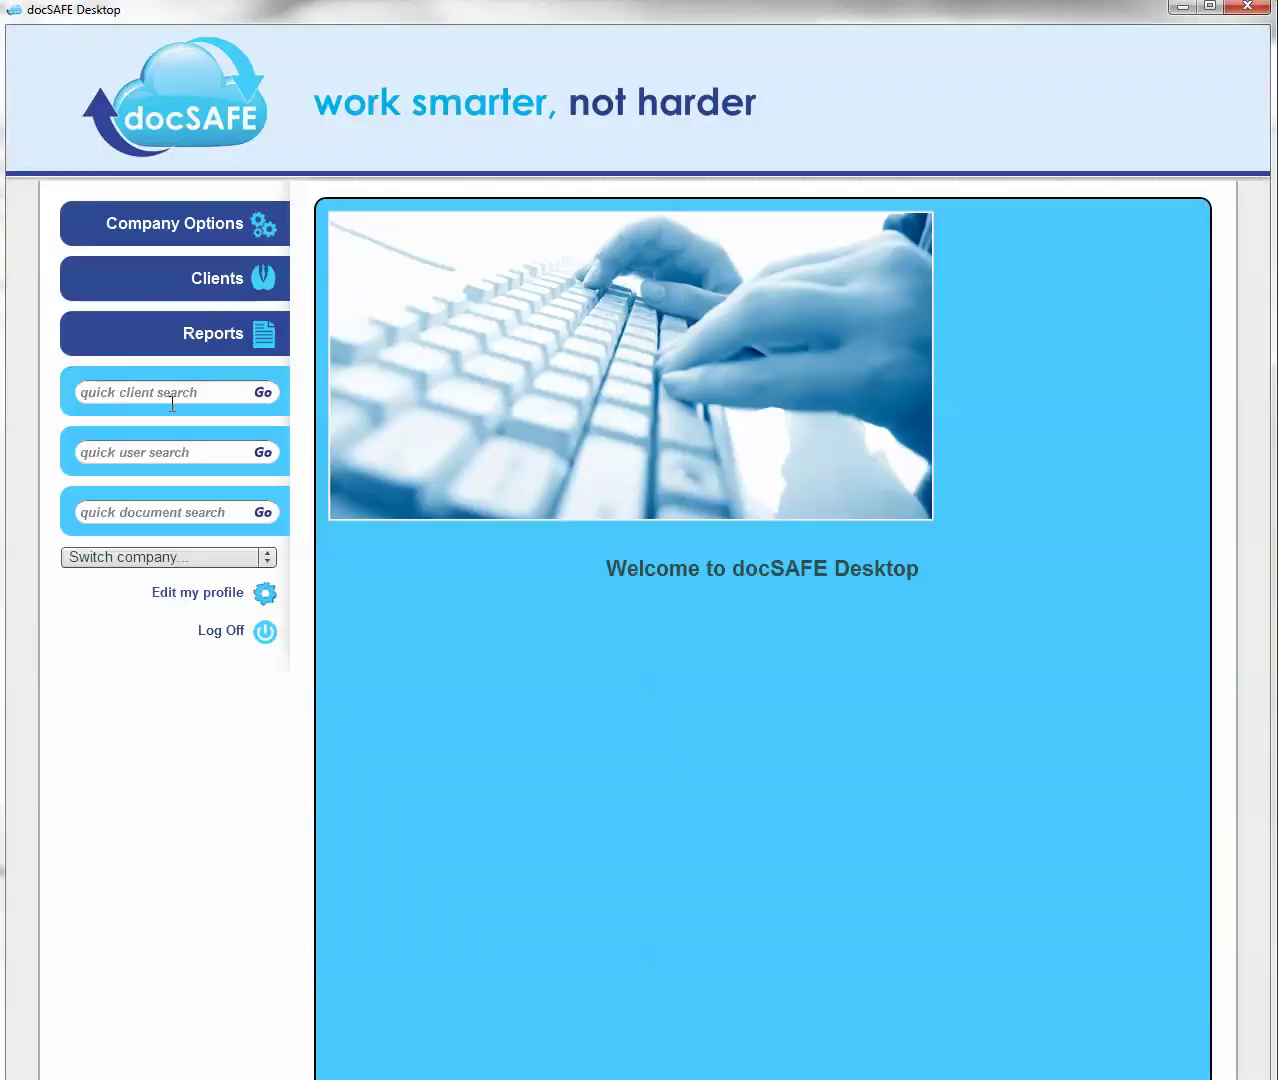
left_click(171, 399)
type("davies")
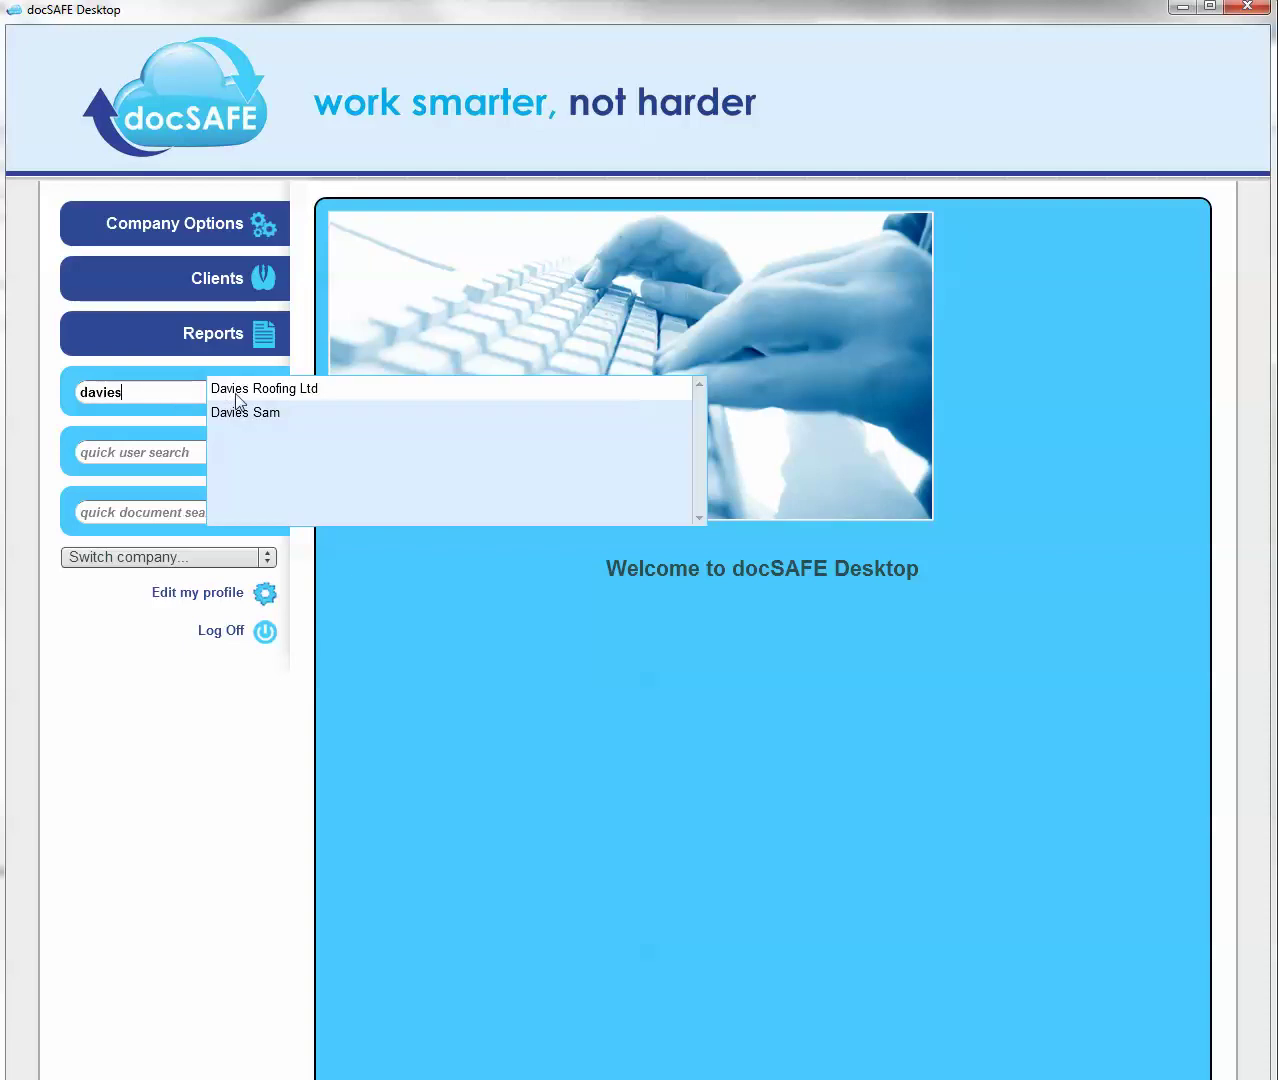
left_click(250, 414)
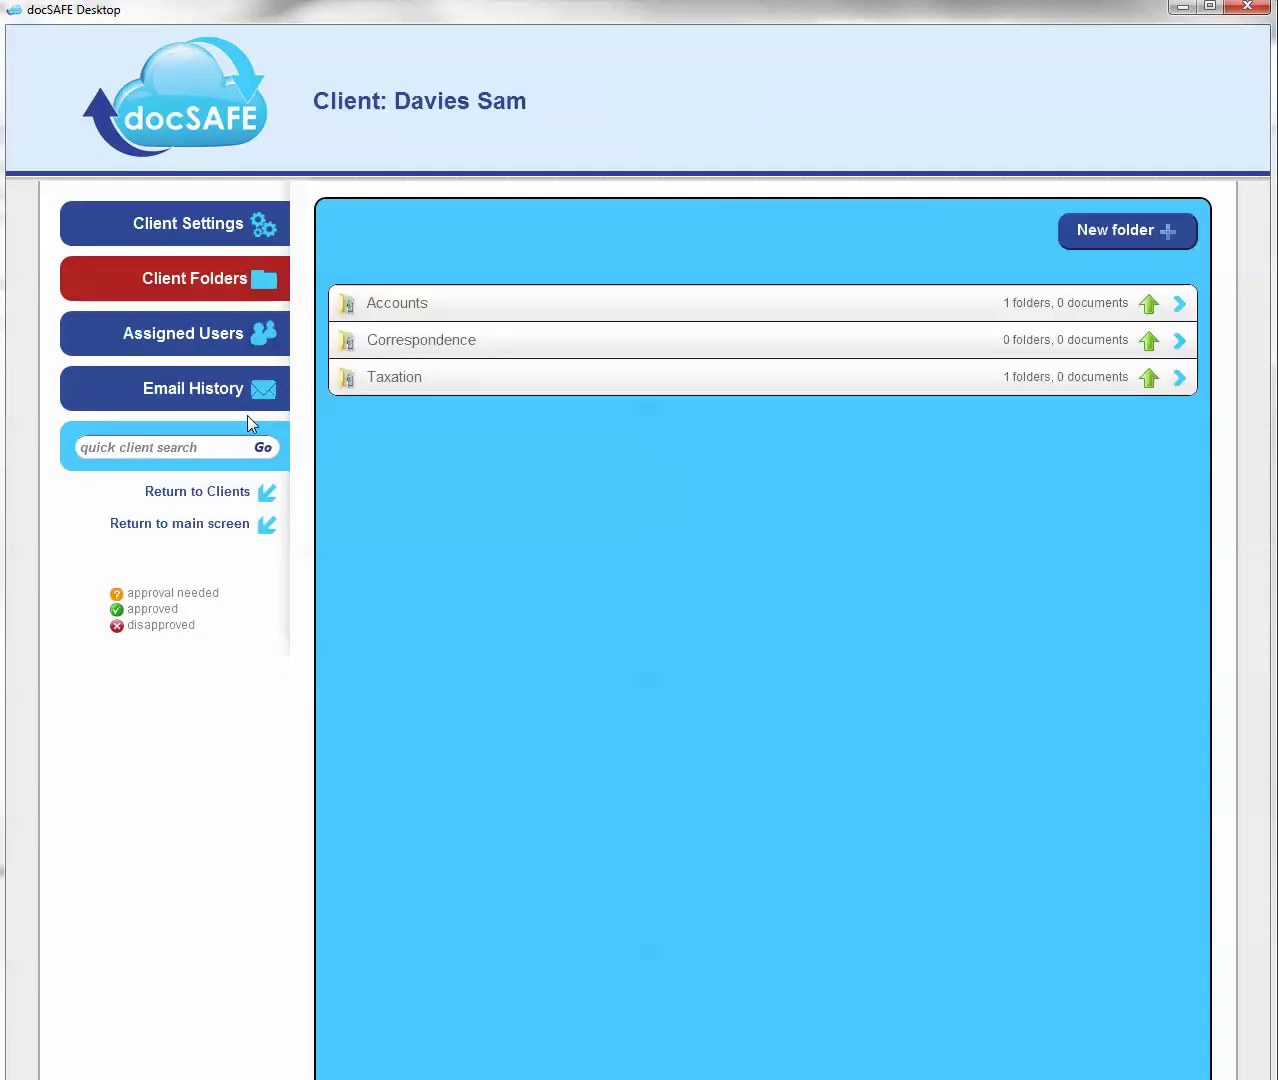
- Assign the contact's existing e-mail as a new user of this client and save
left_click(214, 340)
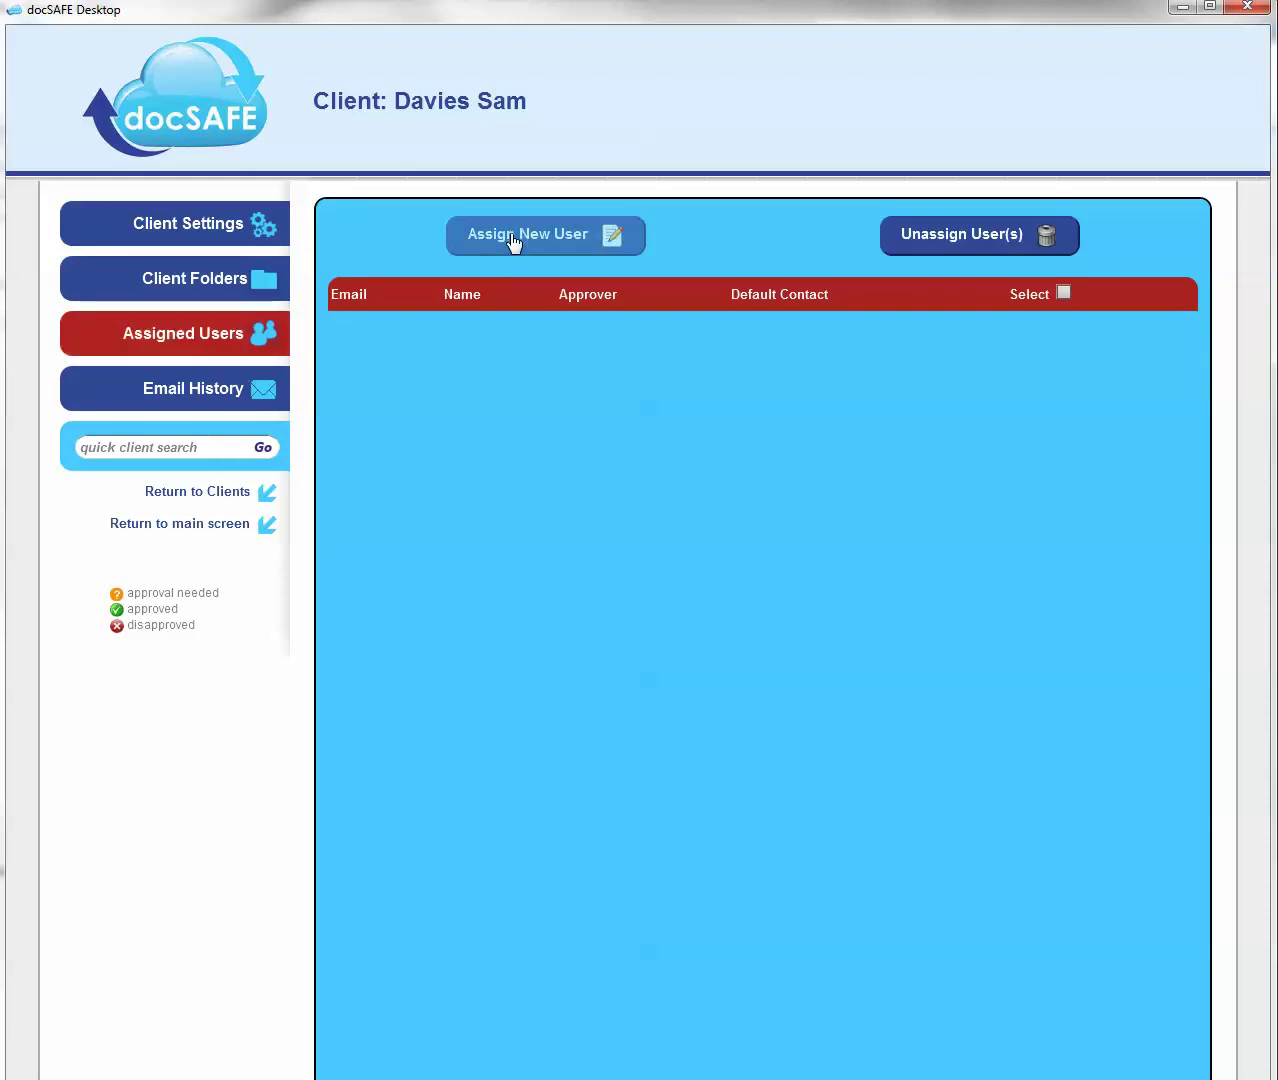
left_click(513, 241)
left_click(463, 414)
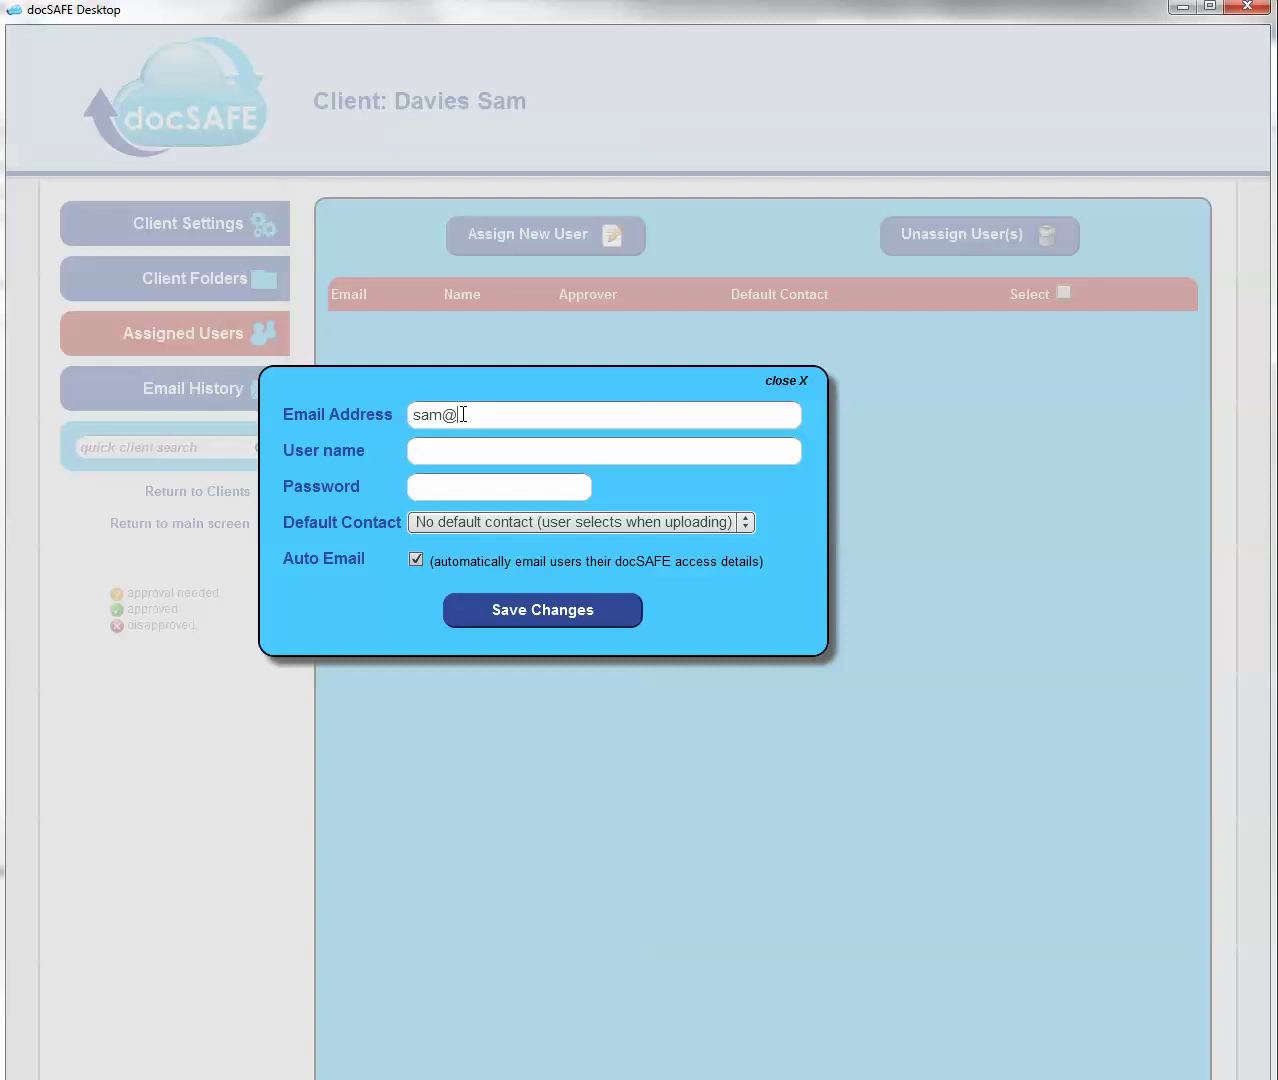
left_click(459, 451)
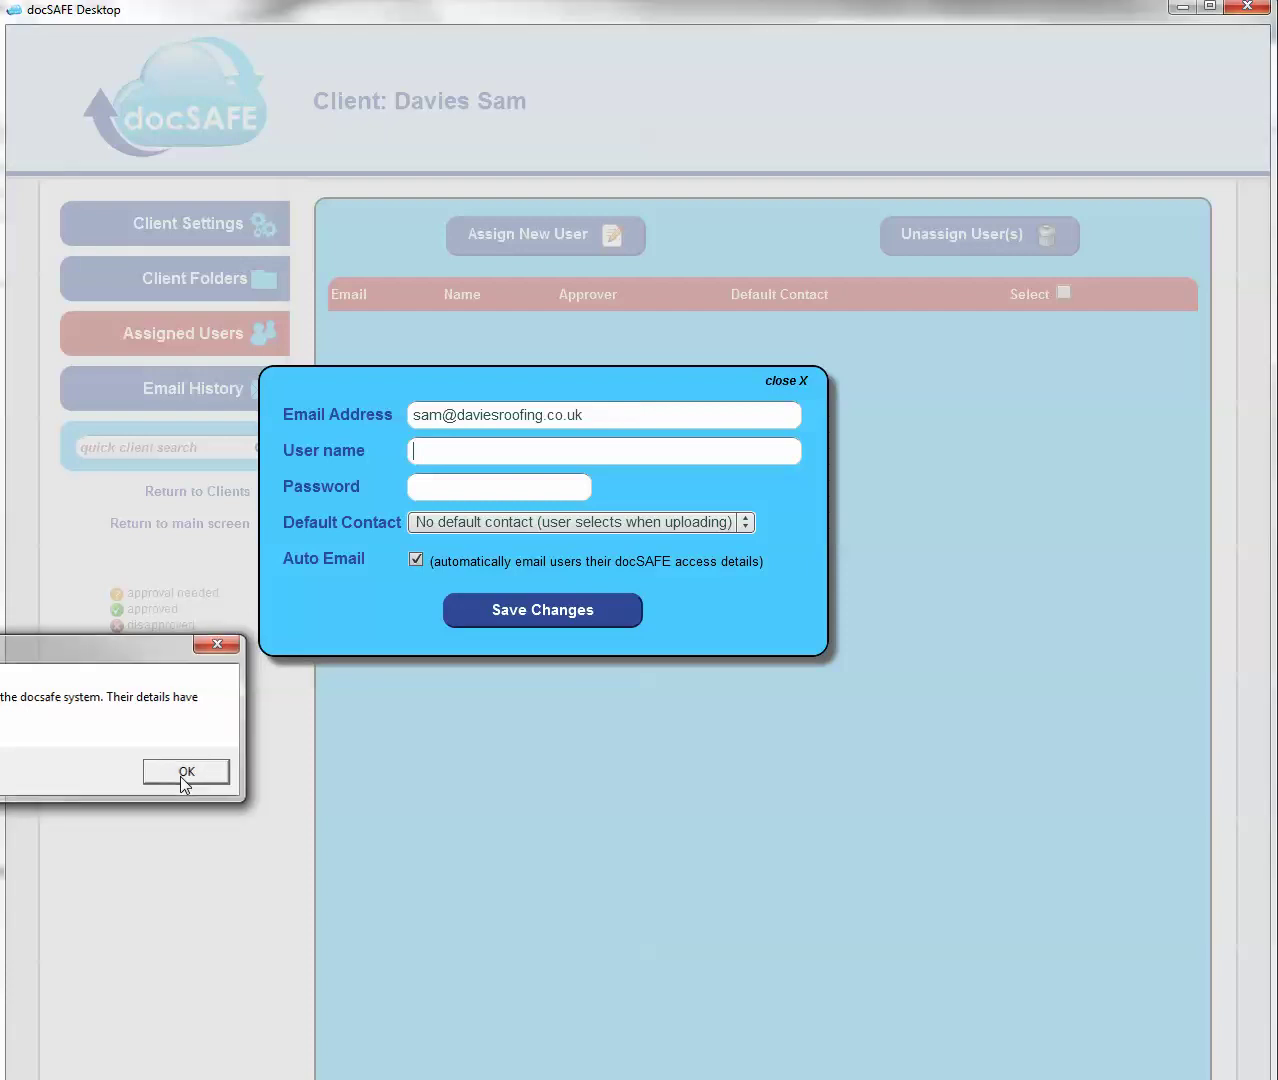
left_click(183, 776)
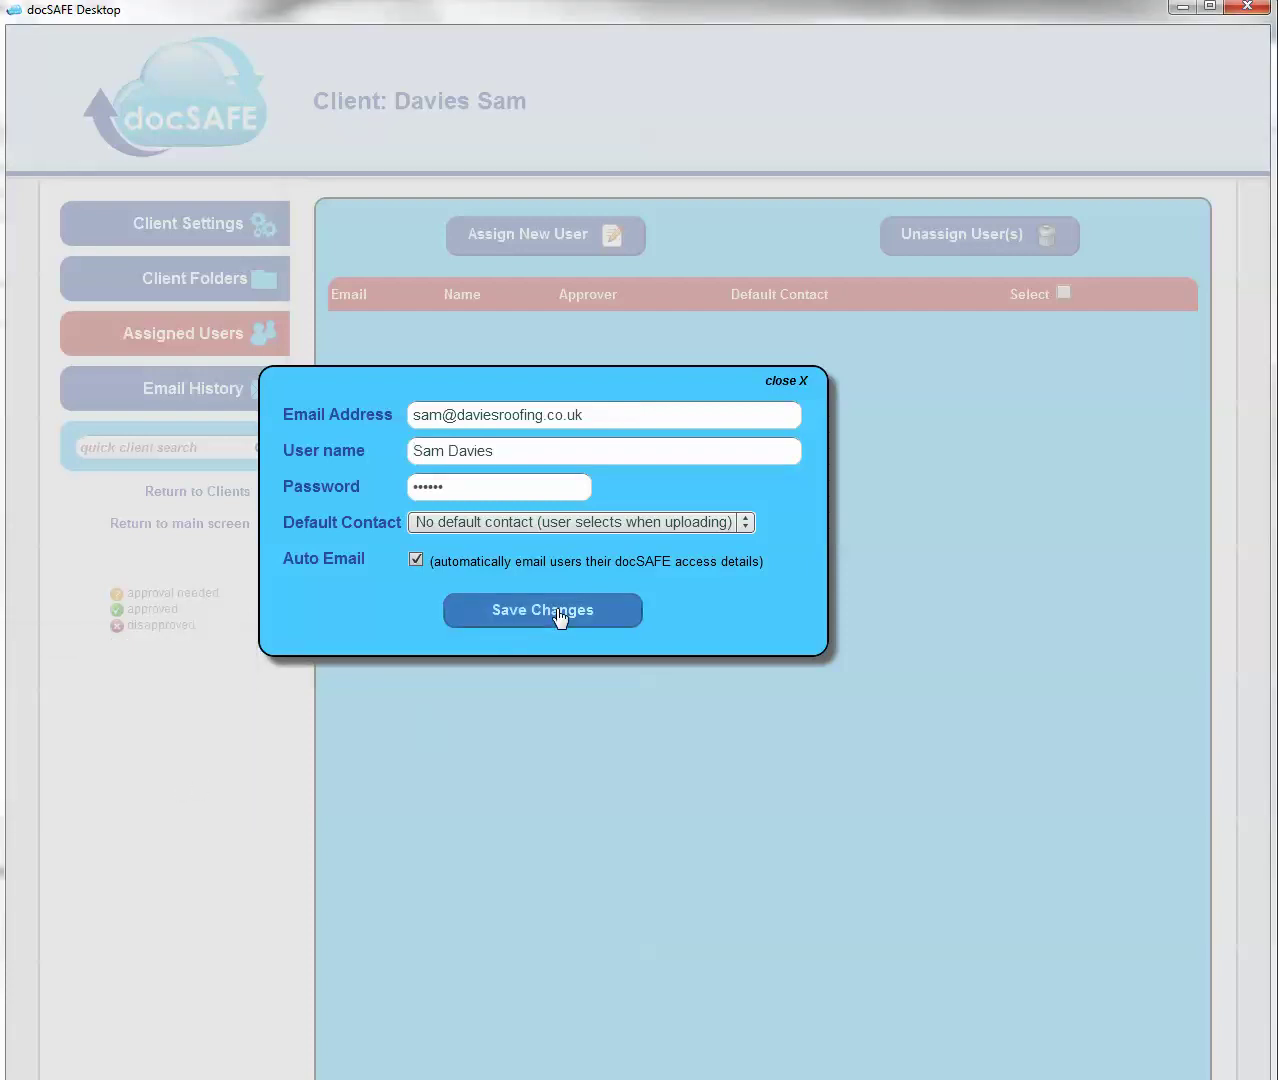
left_click(559, 618)
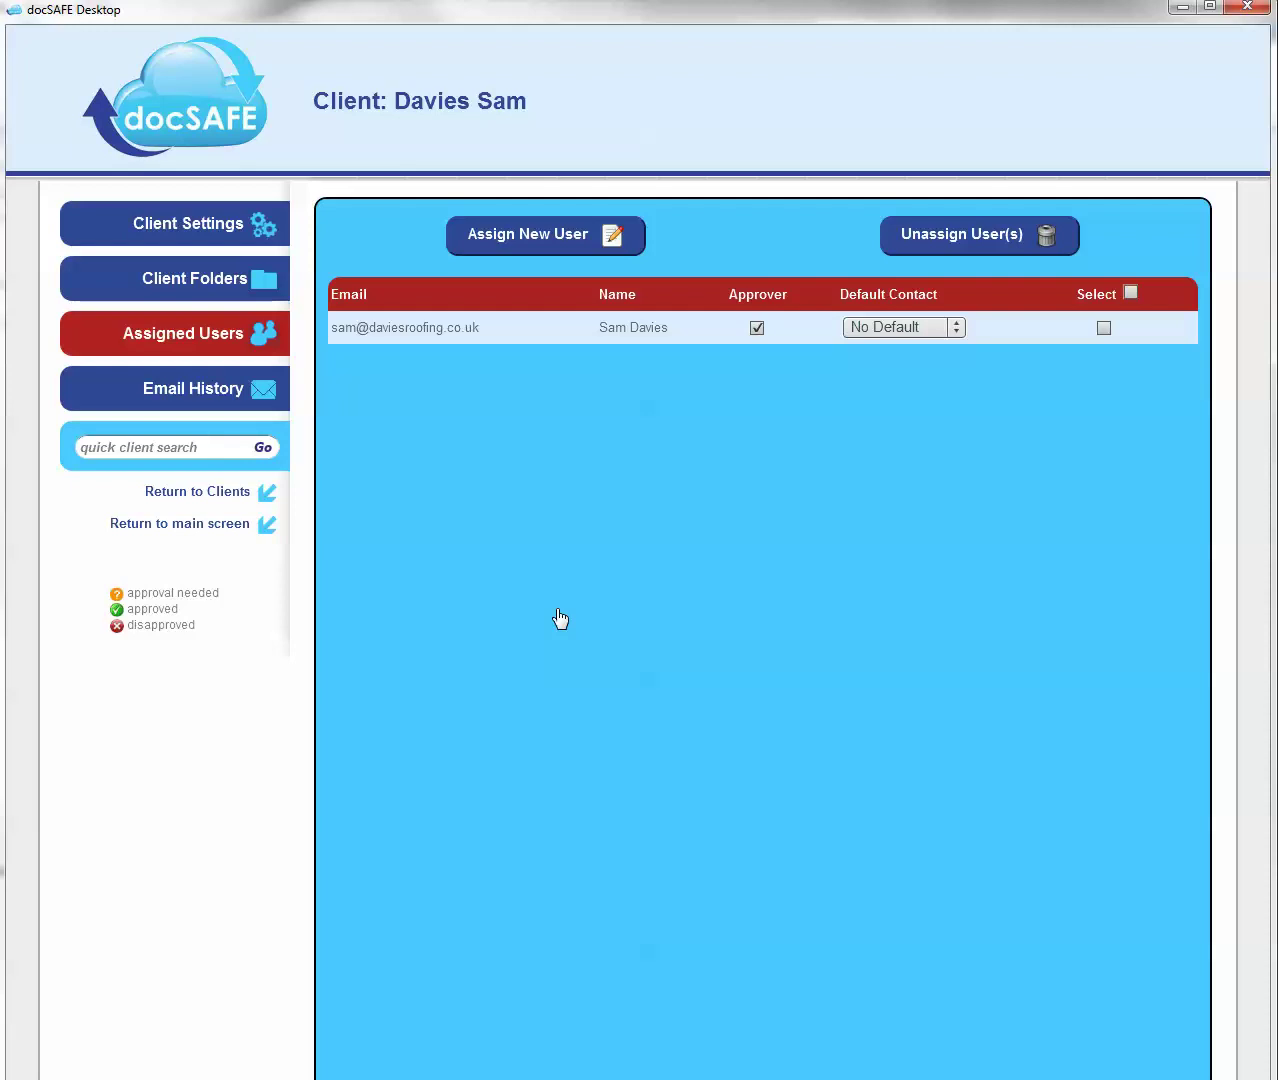
- From the main screen, quick-search users by the start of the contact's e-mail address
left_click(196, 524)
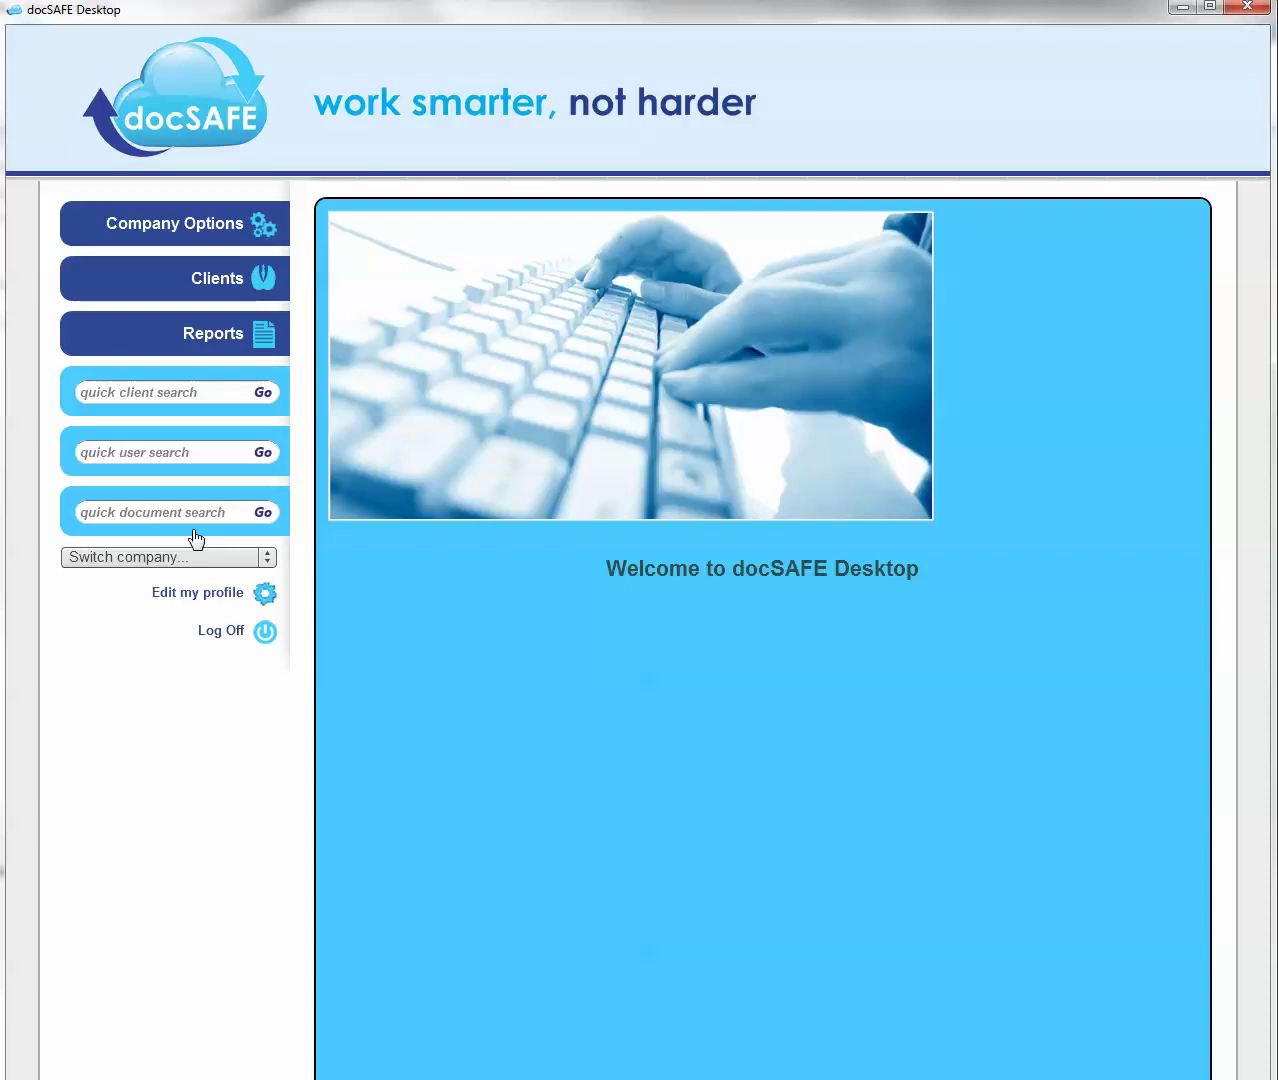
left_click(183, 455)
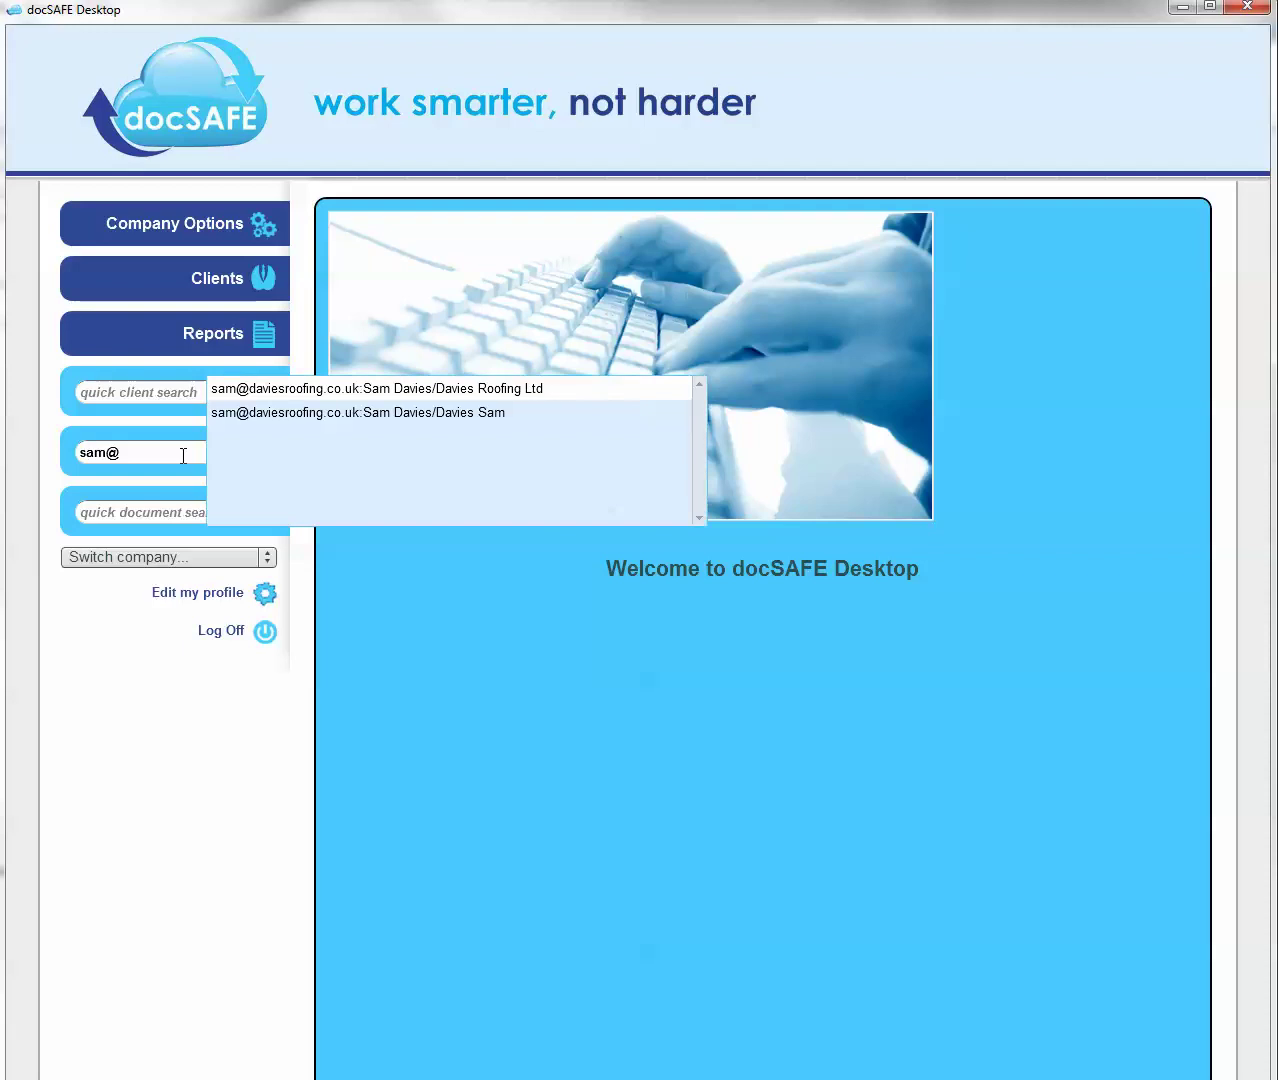